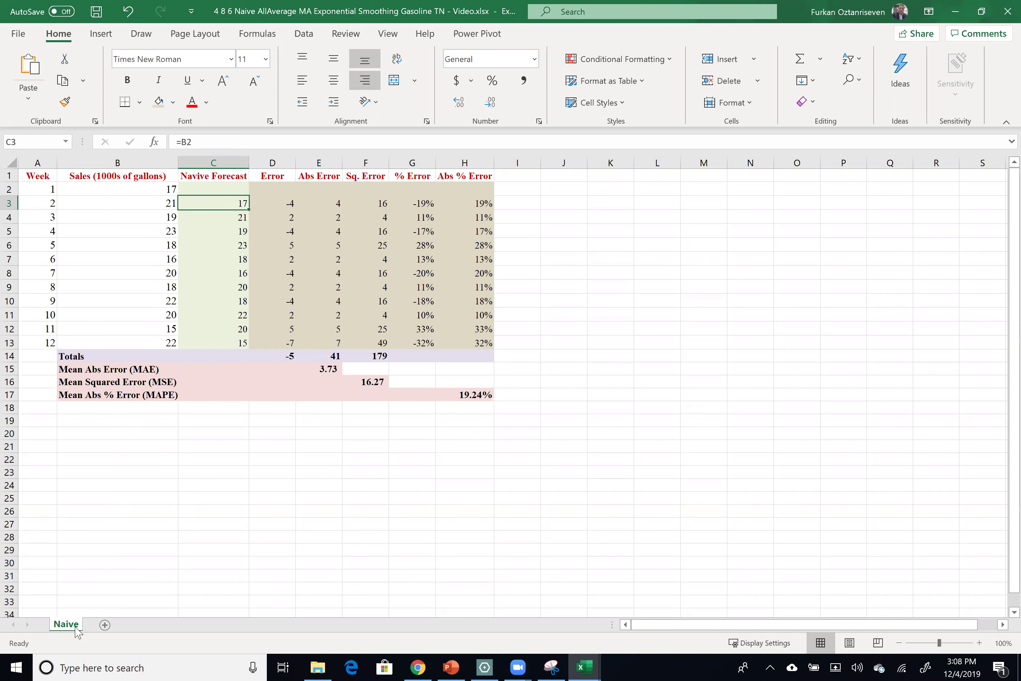
# Step: Duplicate the Naive sheet and rename the copy as PastAllAverage
pyautogui.moveTo(70, 630); pyautogui.dragTo(104, 631)
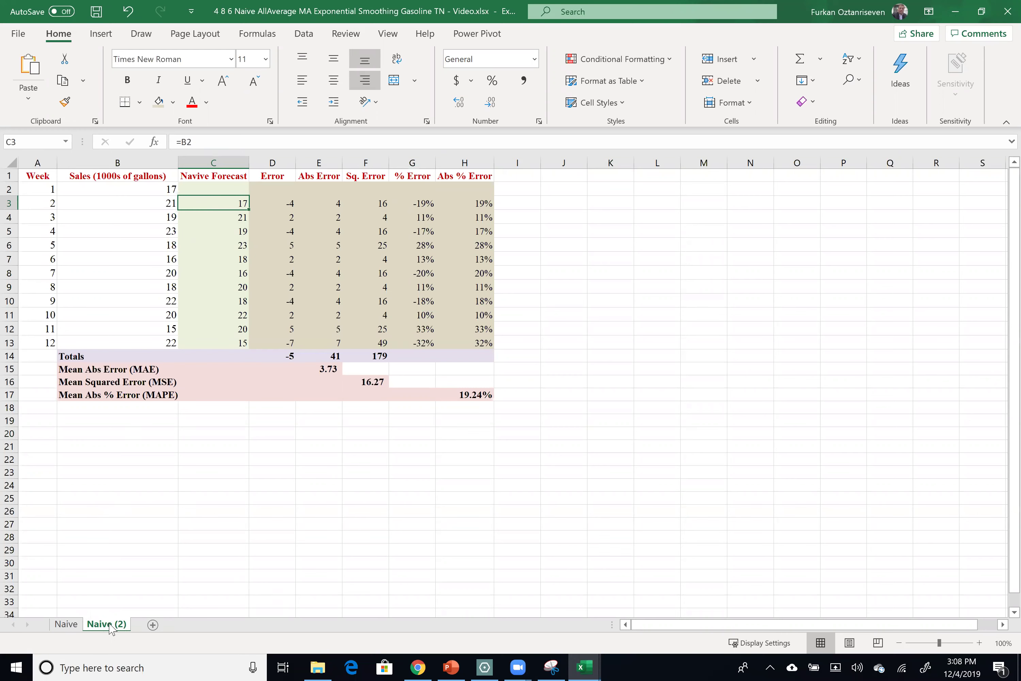
pyautogui.doubleClick(109, 623)
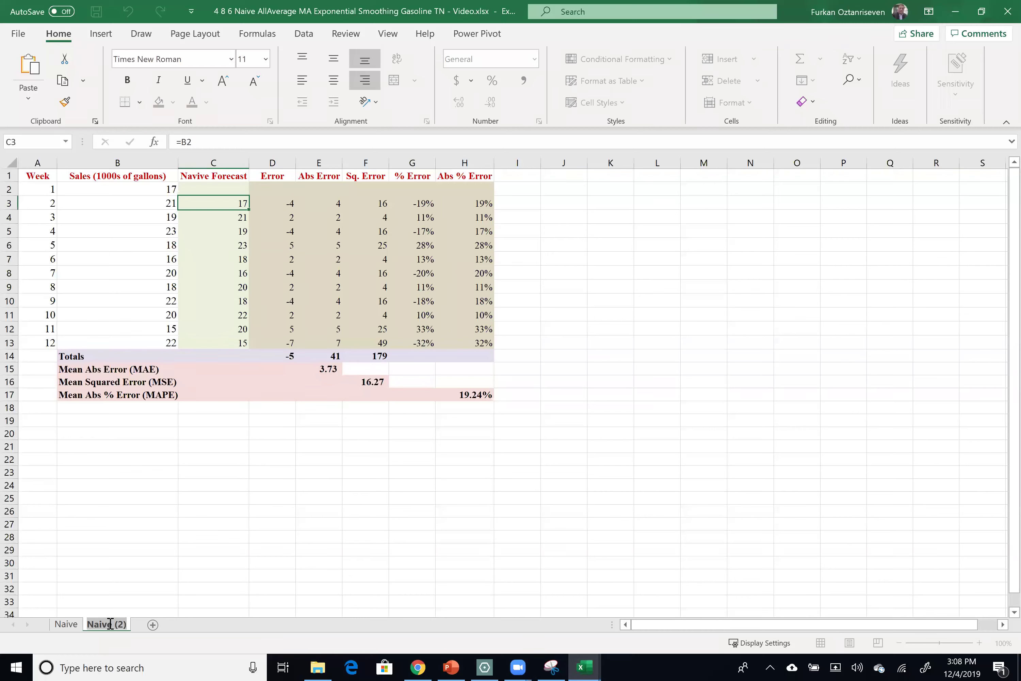
pyautogui.write('PastAllAverage')
pyautogui.moveTo(214, 203); pyautogui.dragTo(207, 336)
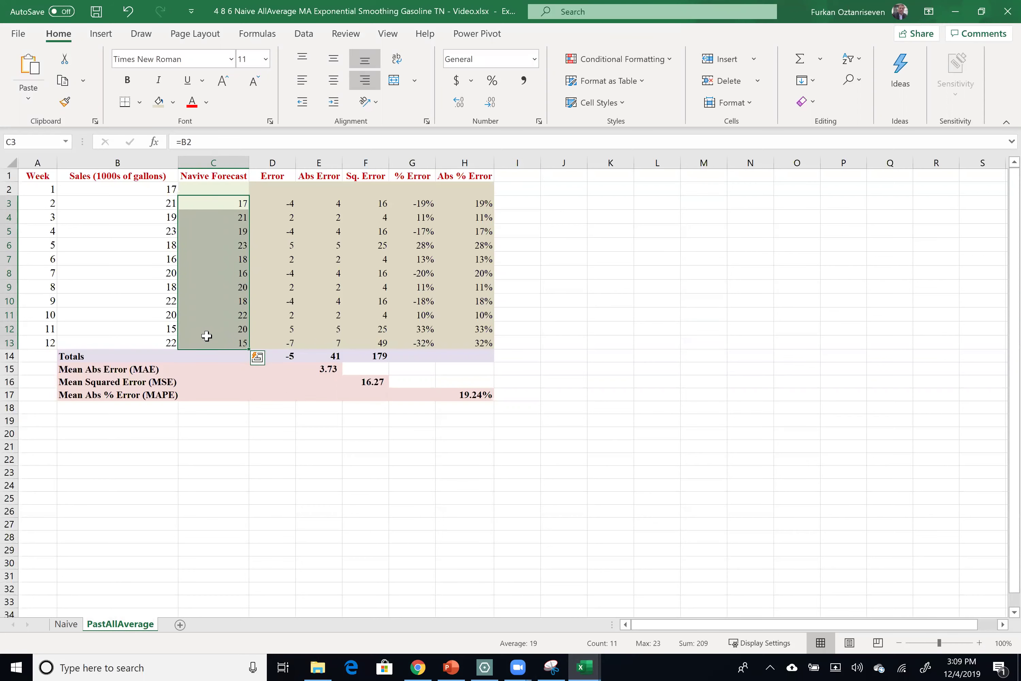
pyautogui.moveTo(281, 203); pyautogui.dragTo(489, 343)
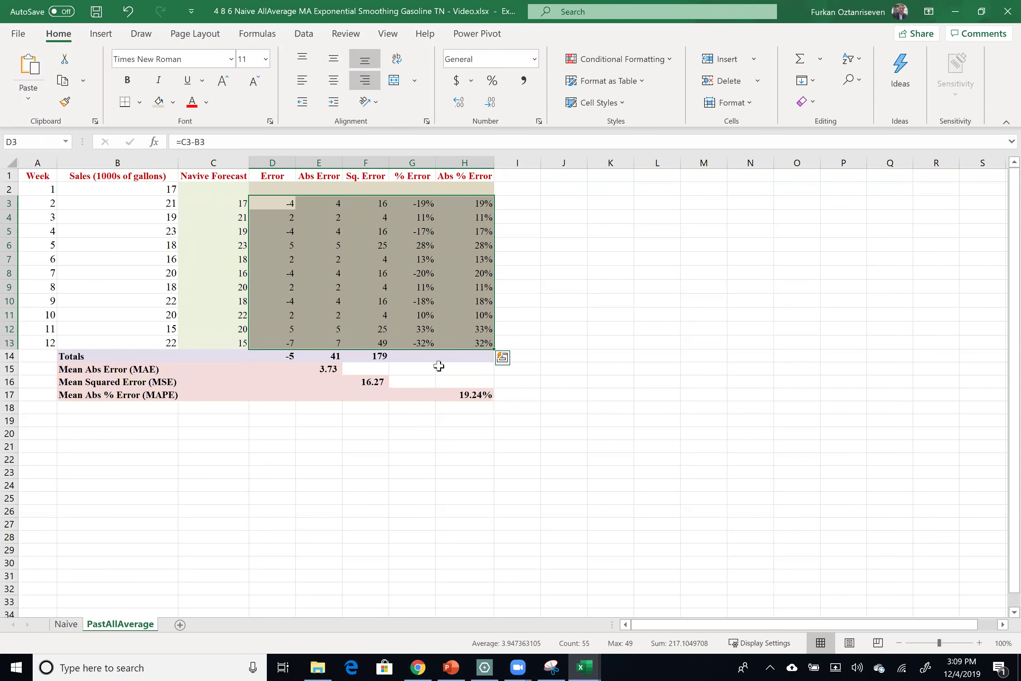
pyautogui.moveTo(267, 355); pyautogui.dragTo(463, 385)
# Step: Clear the forecasts for weeks 3 to 12 in C4:C13
pyautogui.click(255, 205)
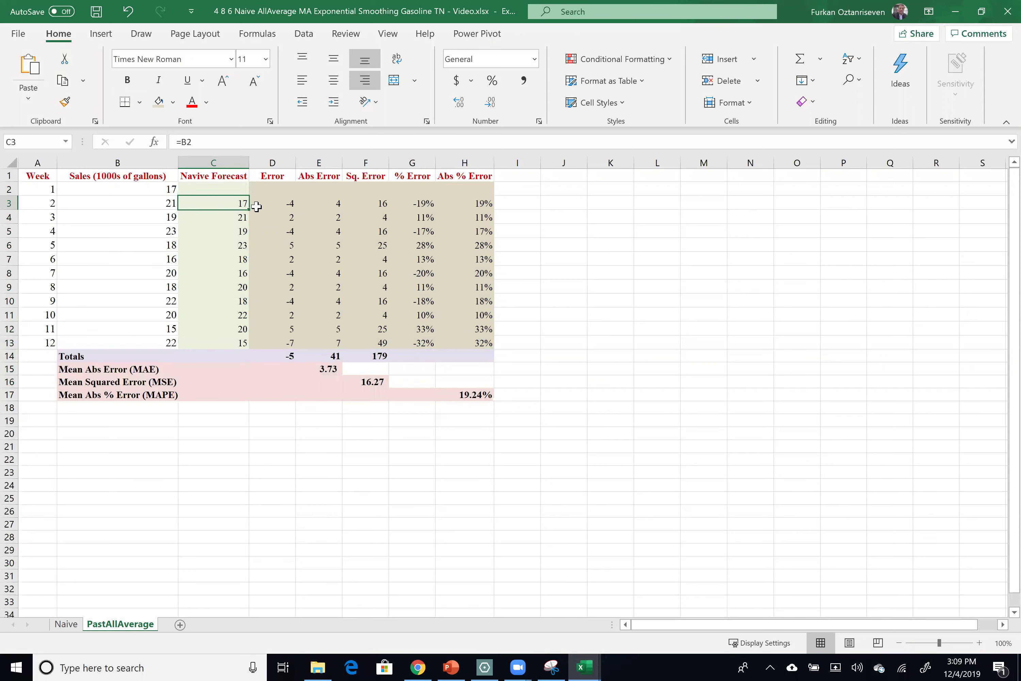
pyautogui.press('Down')
pyautogui.hotkey('ctrl', 'shift', 'Down')
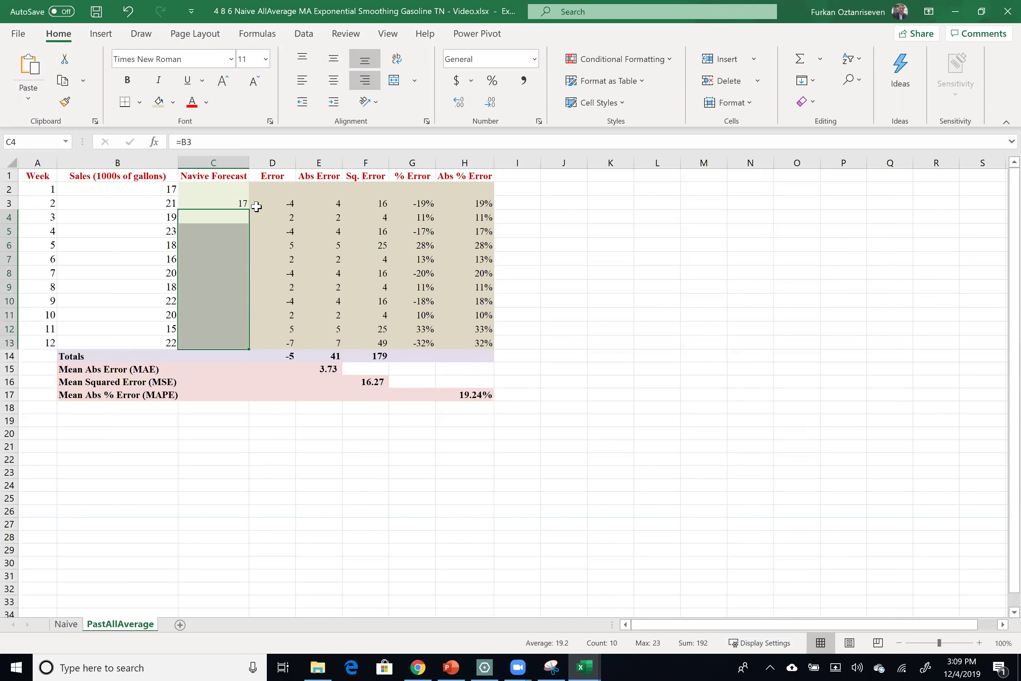
pyautogui.press('Delete')
# Step: Enter =AVERAGE($B$2:B3) in C4 as the week 3 forecast, with the start of the range locked as an absolute reference
pyautogui.press('Up')
pyautogui.press('Down')
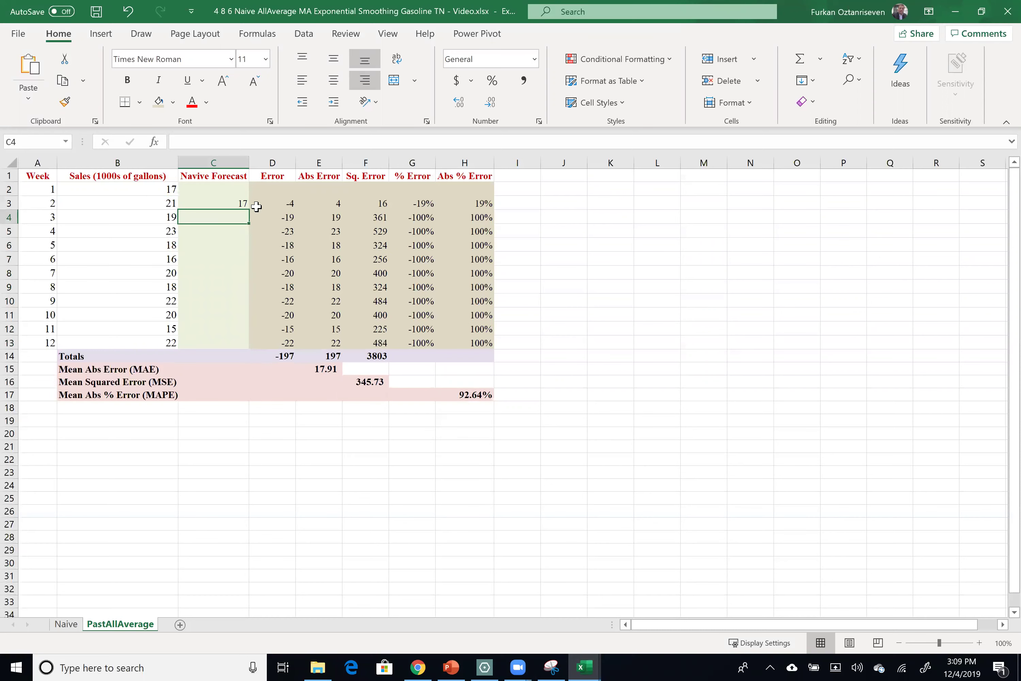
pyautogui.write('=')
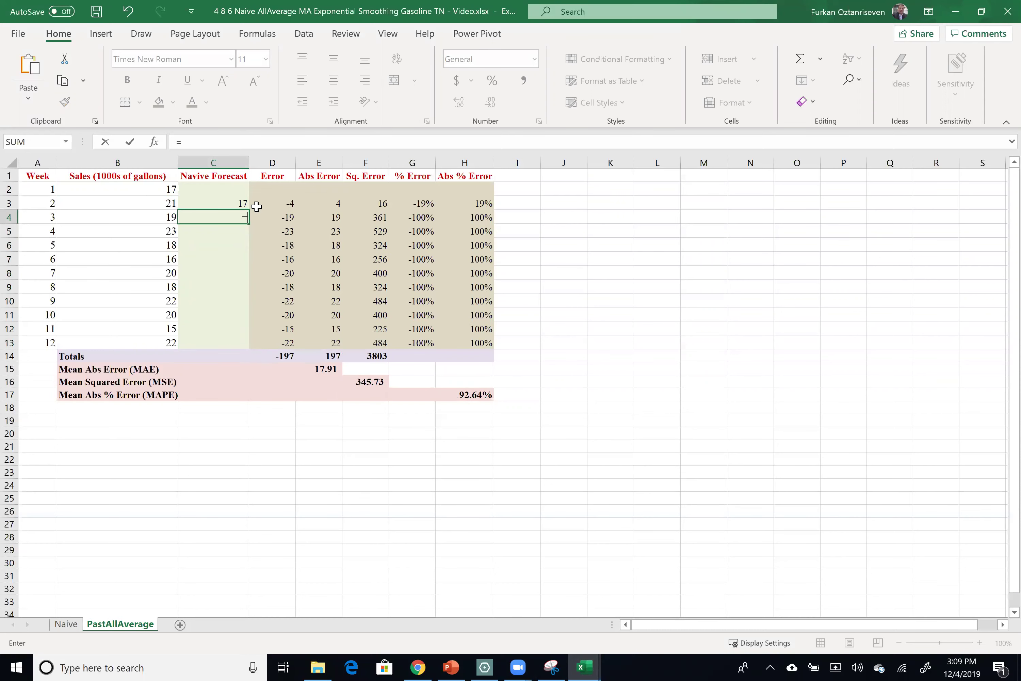
pyautogui.write('av')
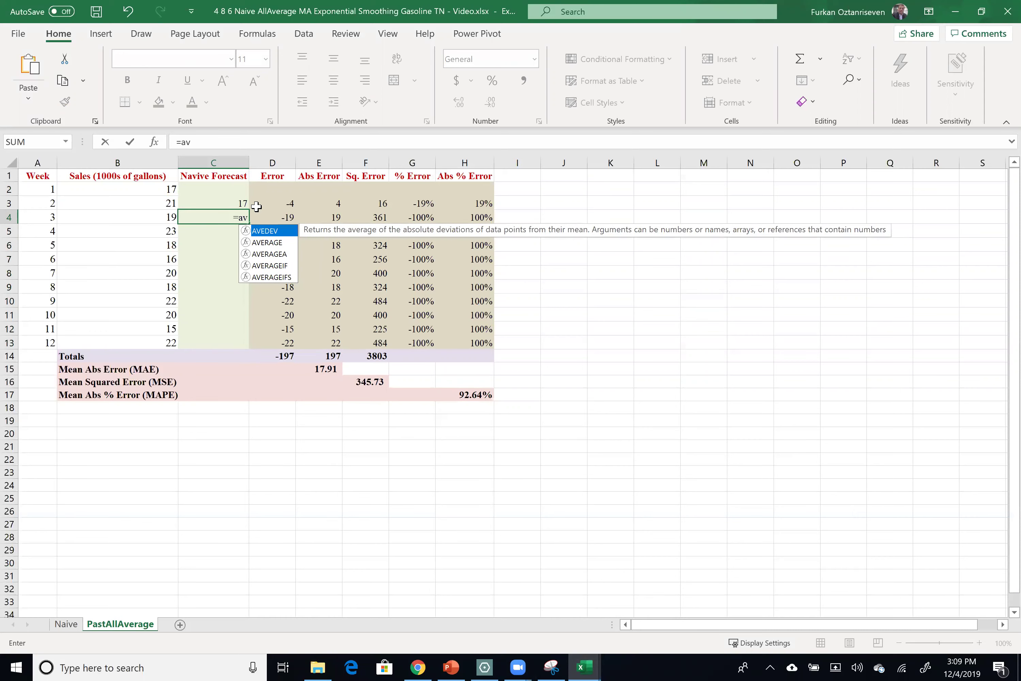
pyautogui.write('e')
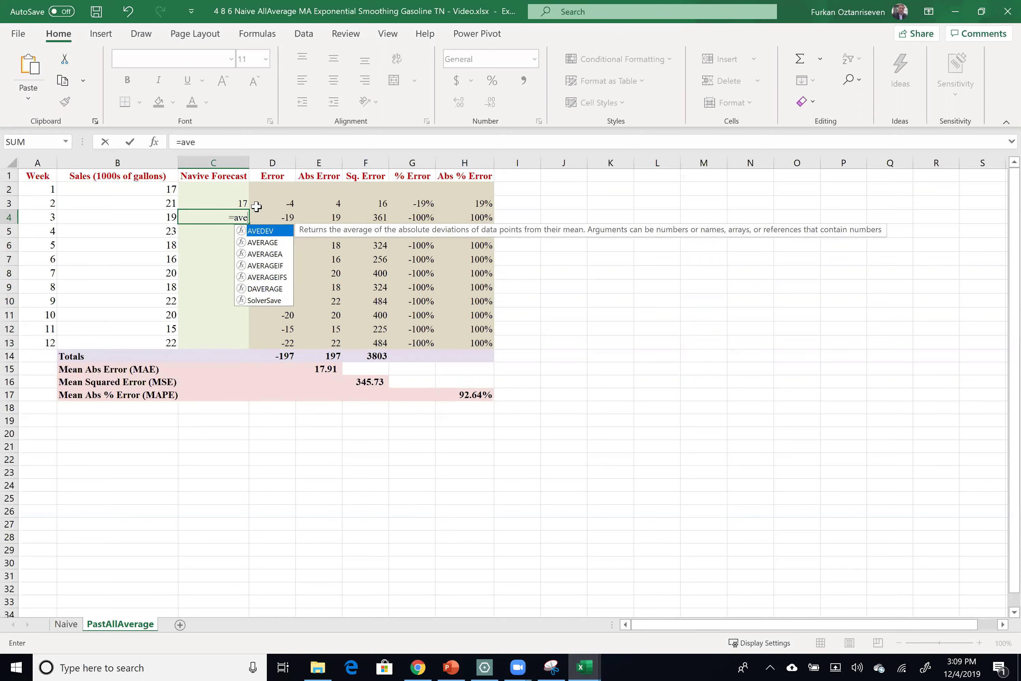
pyautogui.press('Down')
pyautogui.press('Tab')
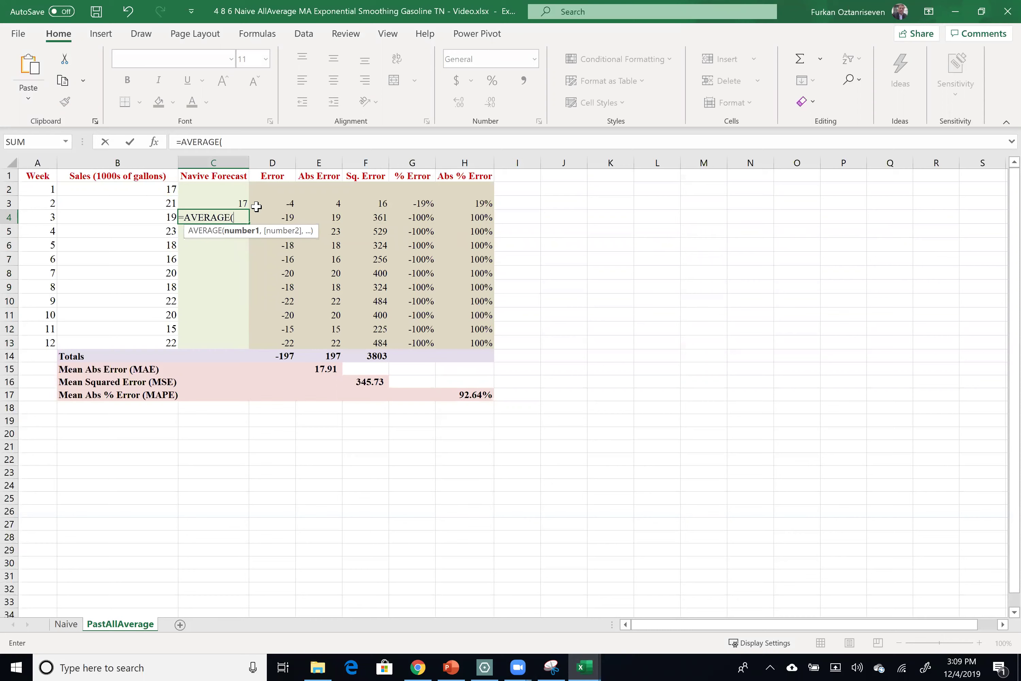
pyautogui.press('Left')
pyautogui.press('Up')
pyautogui.hotkey('shift', 'Up')
pyautogui.write(')')
pyautogui.click(120, 217)
pyautogui.press('F4')
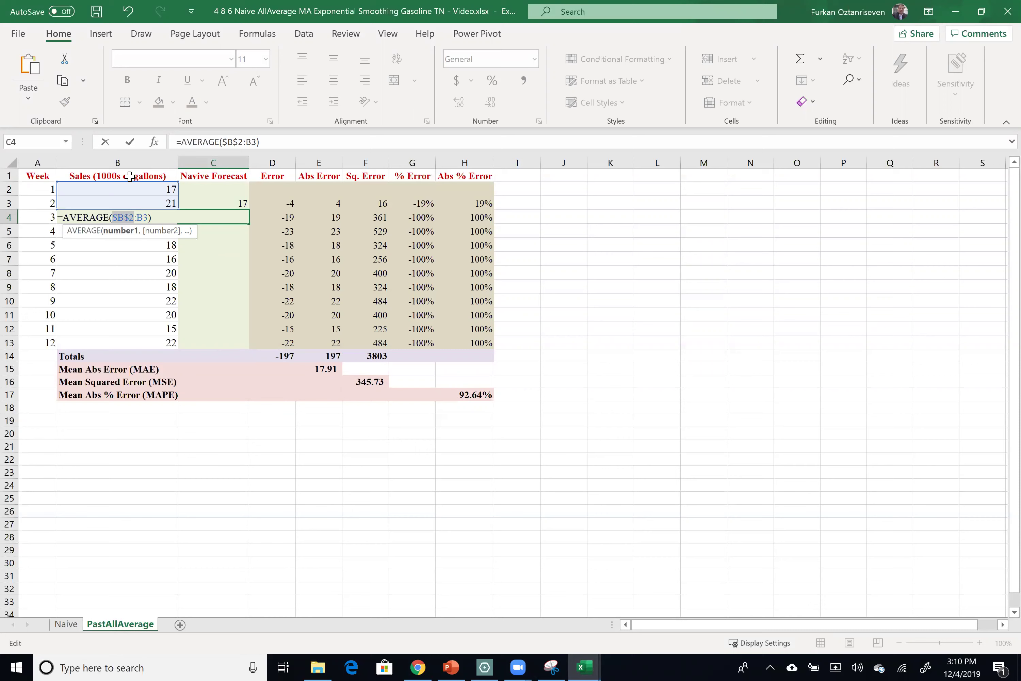
pyautogui.press('Return')
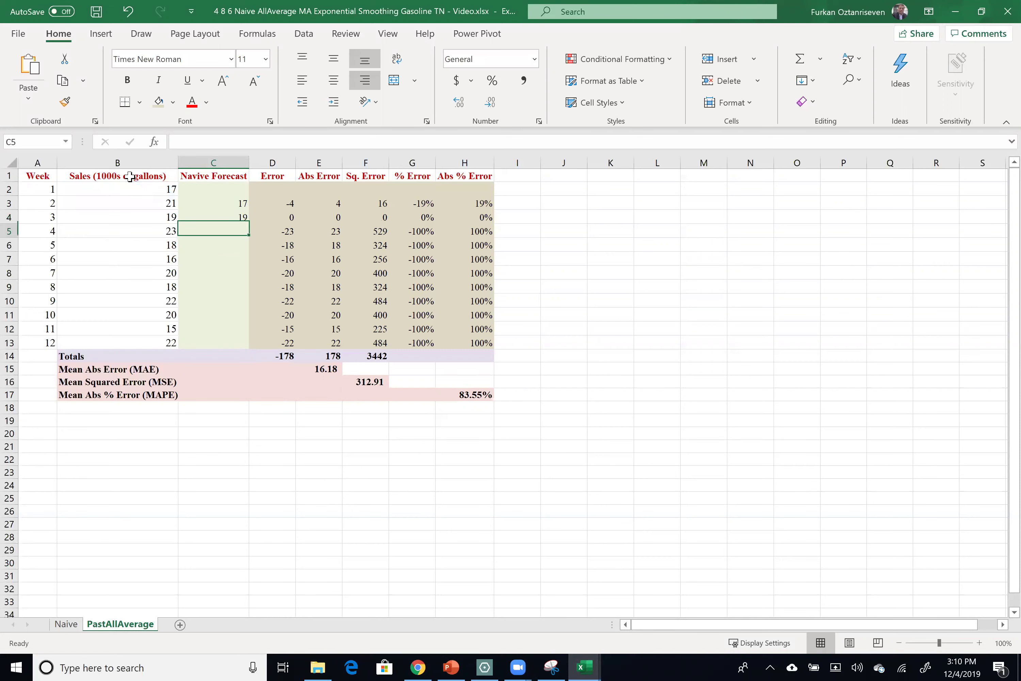
# Step: Fill the C4 average formula down to C13 and format these forecasts in comma style with no decimals
pyautogui.click(241, 216)
pyautogui.moveTo(249, 223); pyautogui.dragTo(243, 342)
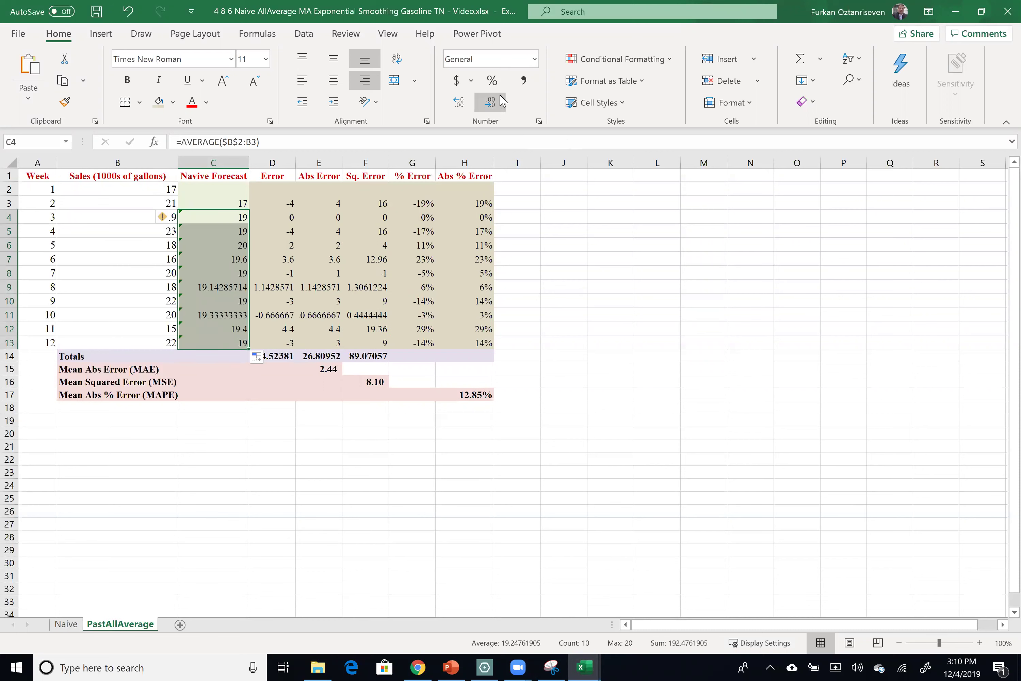
pyautogui.click(523, 80)
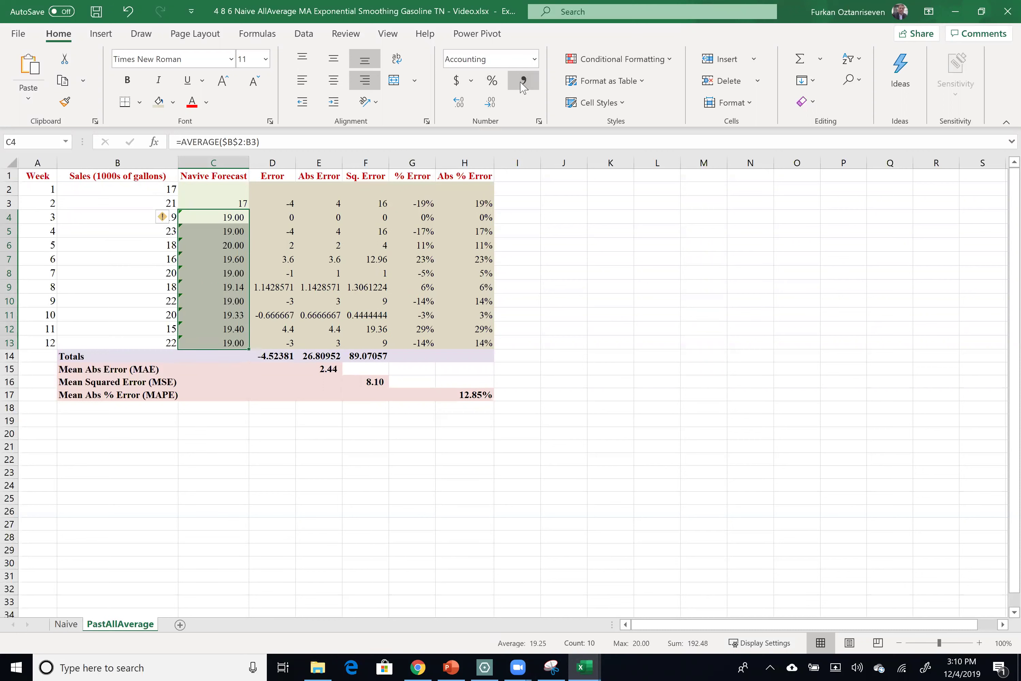
pyautogui.click(505, 105)
pyautogui.click(506, 106)
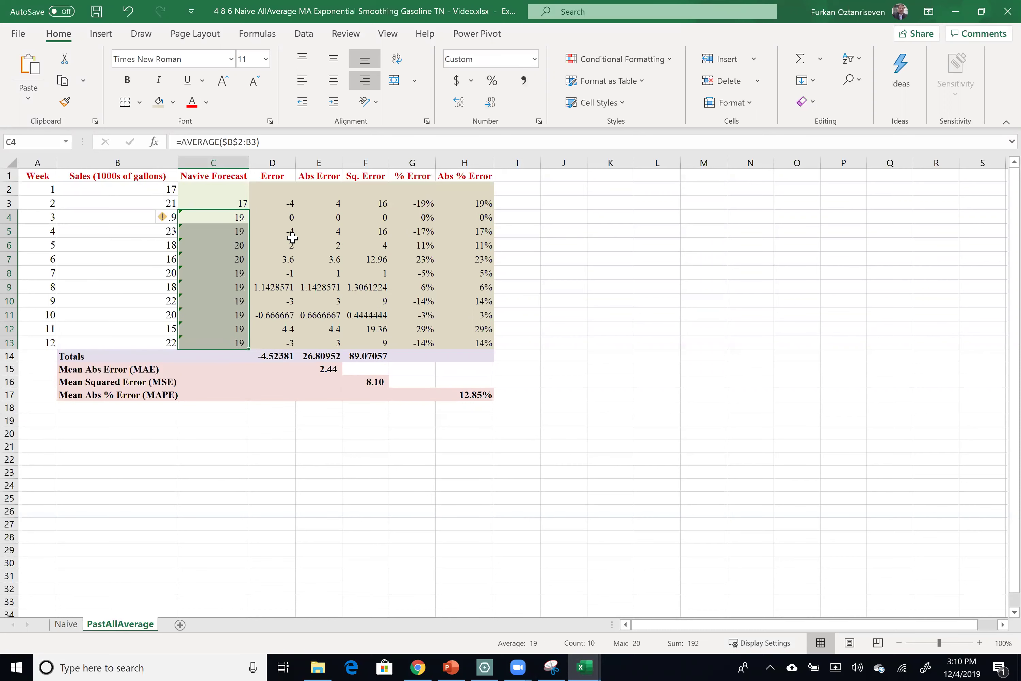
# Step: Check which sales cells the week 5 forecast formula in C6 averages, leaving the formula as it is
pyautogui.click(237, 246)
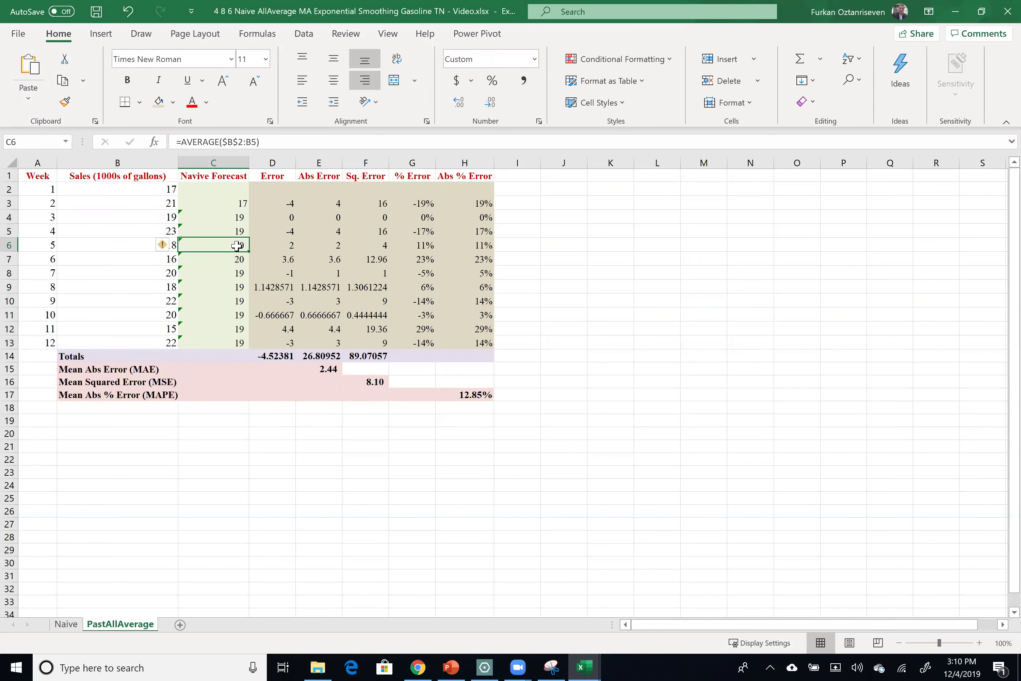
pyautogui.doubleClick(237, 245)
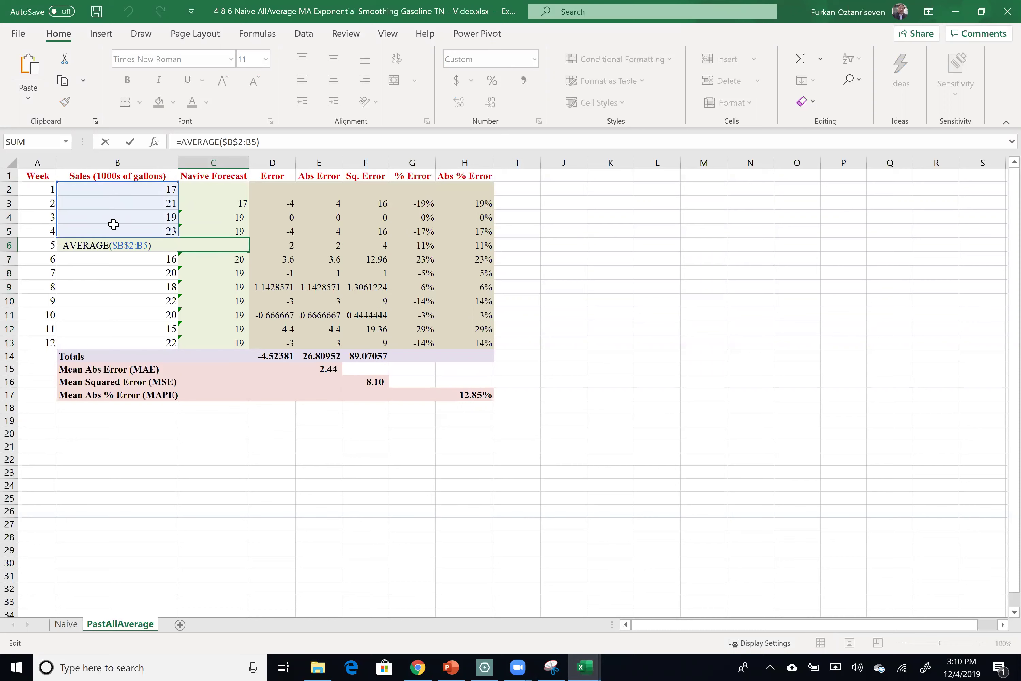
pyautogui.press('Return')
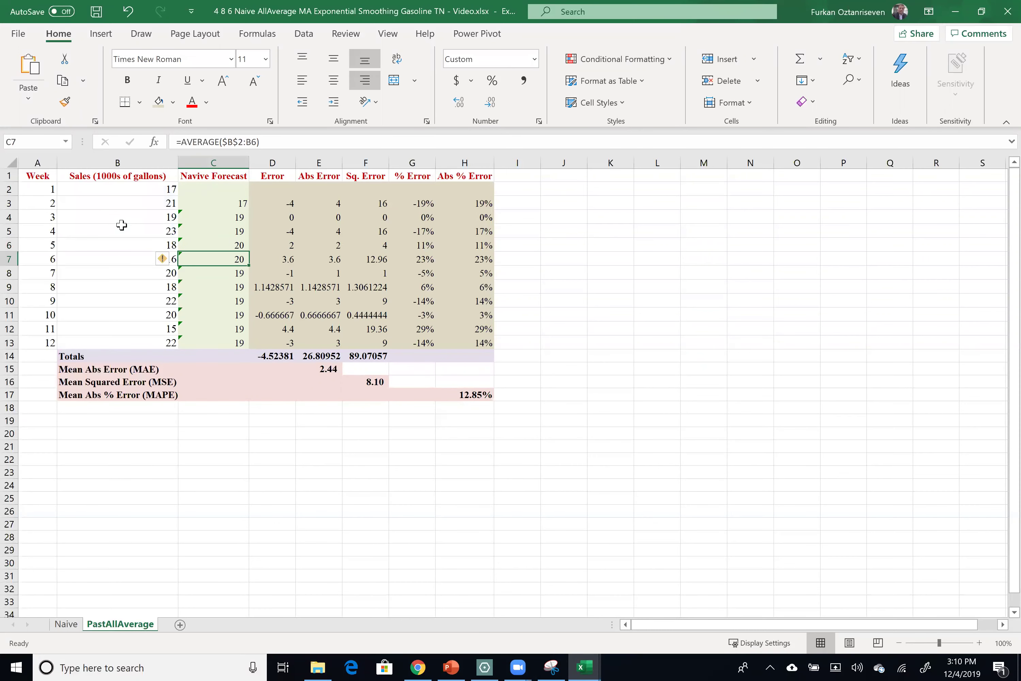
pyautogui.moveTo(232, 207); pyautogui.dragTo(212, 341)
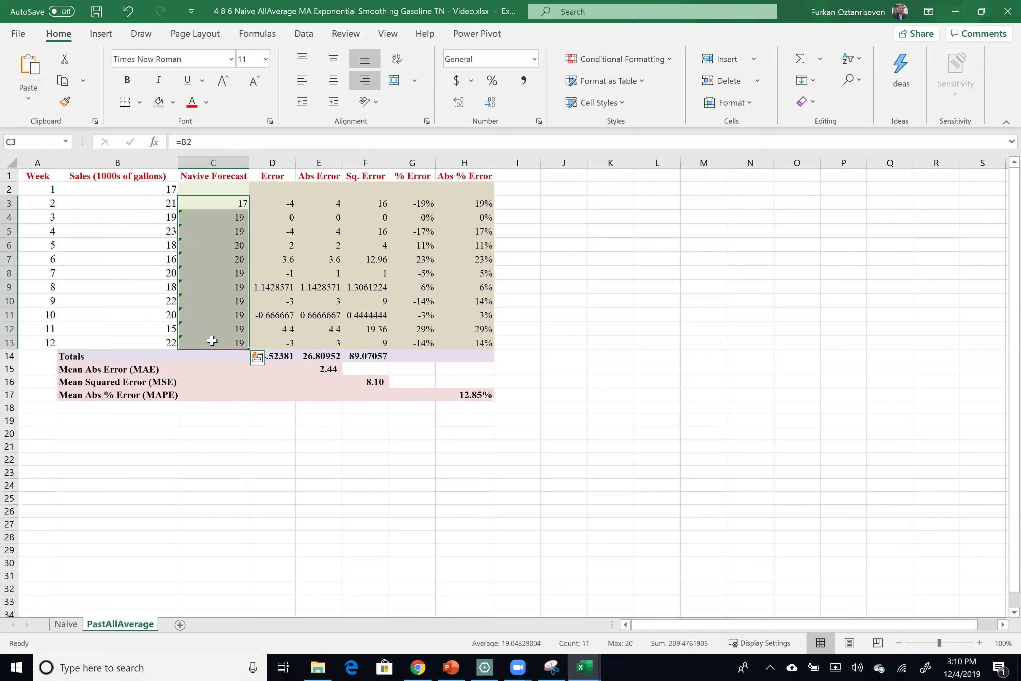
# Step: Format the error, absolute error and squared error values in D3:F13 in comma style with no decimals
pyautogui.moveTo(278, 202); pyautogui.dragTo(374, 342)
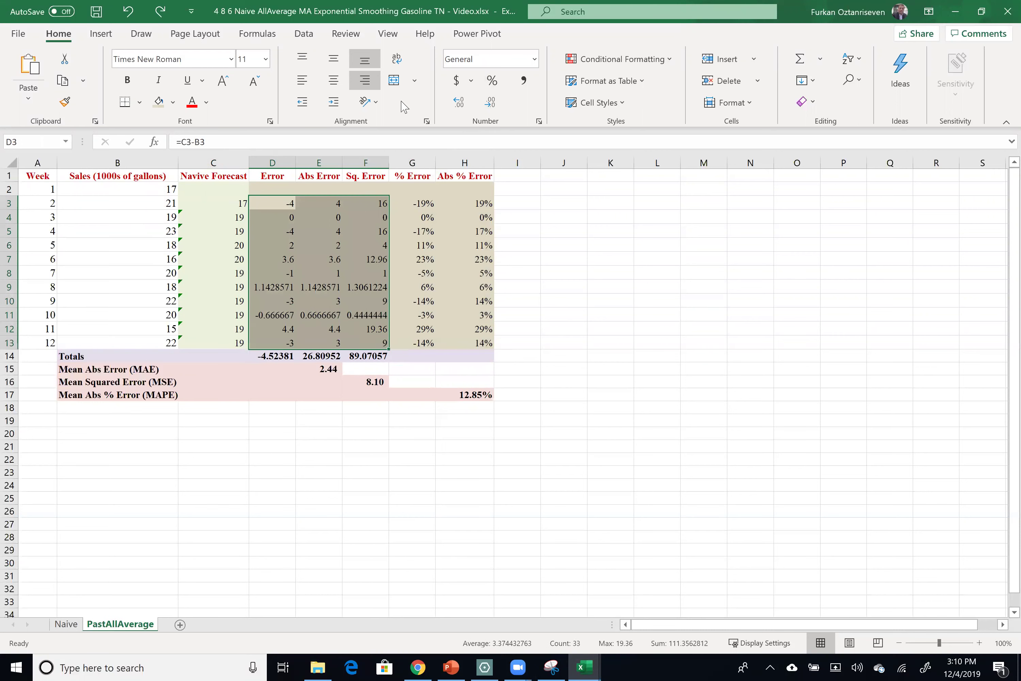
pyautogui.click(523, 80)
pyautogui.click(497, 104)
pyautogui.click(497, 104)
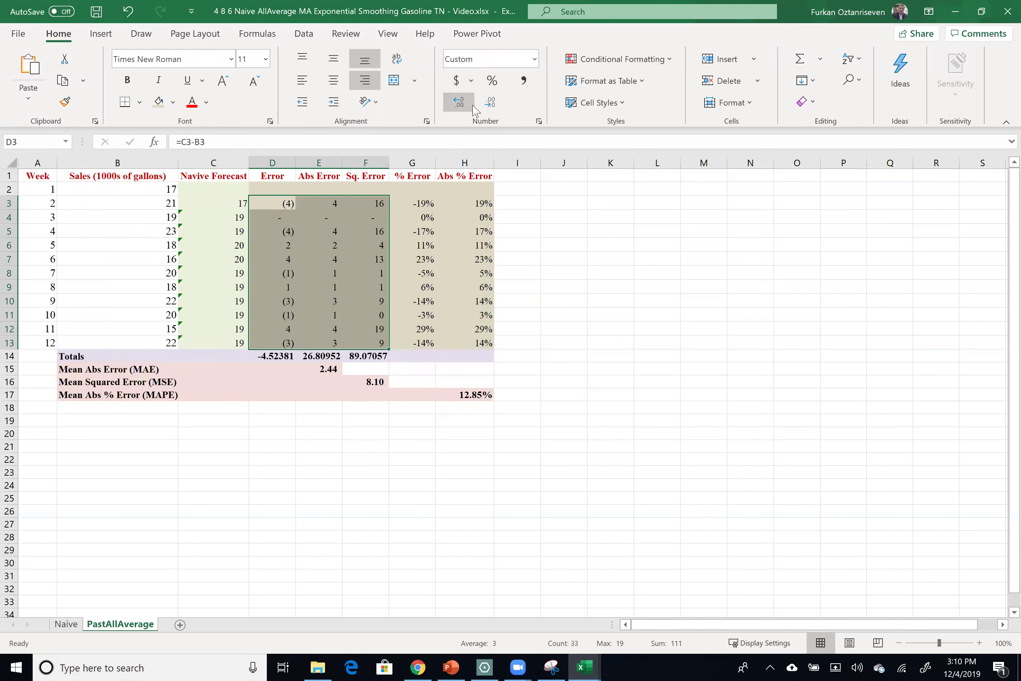
# Step: Format the totals in D14:F14 in comma style with one decimal, and show the MAE and MSE results with one decimal
pyautogui.moveTo(275, 356); pyautogui.dragTo(357, 354)
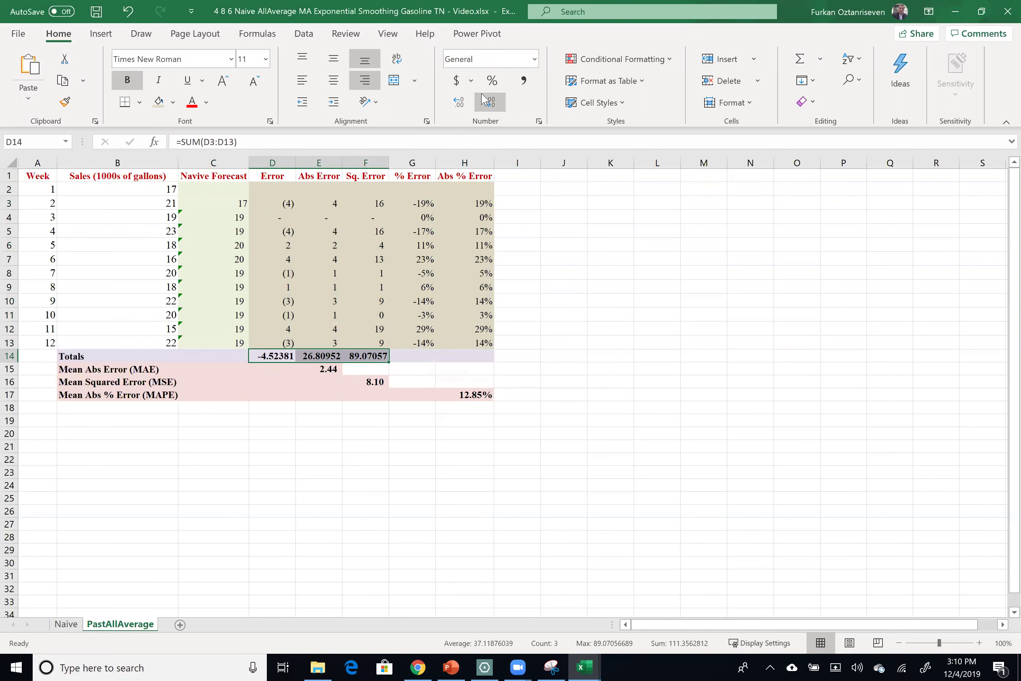
pyautogui.click(521, 83)
pyautogui.click(489, 102)
pyautogui.click(325, 369)
pyautogui.keyDown('ctrl'); pyautogui.click(359, 381); pyautogui.keyUp('ctrl')
pyautogui.click(490, 102)
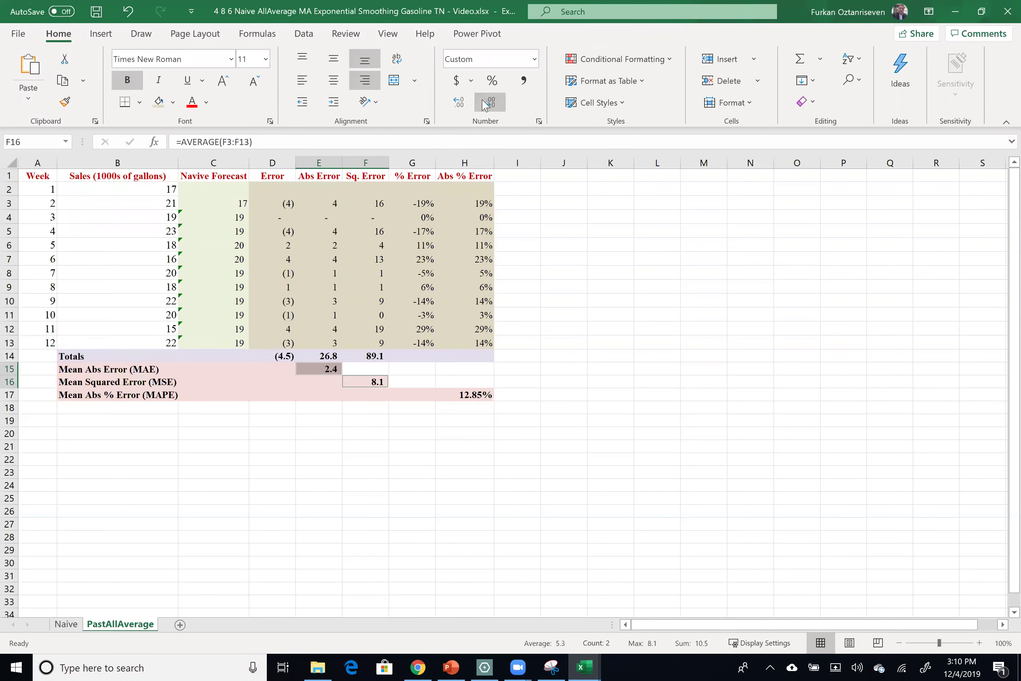
# Step: Compare the Mean Abs % Error in H17 and its formula on the PastAllAverage and Naive sheets
pyautogui.click(471, 405)
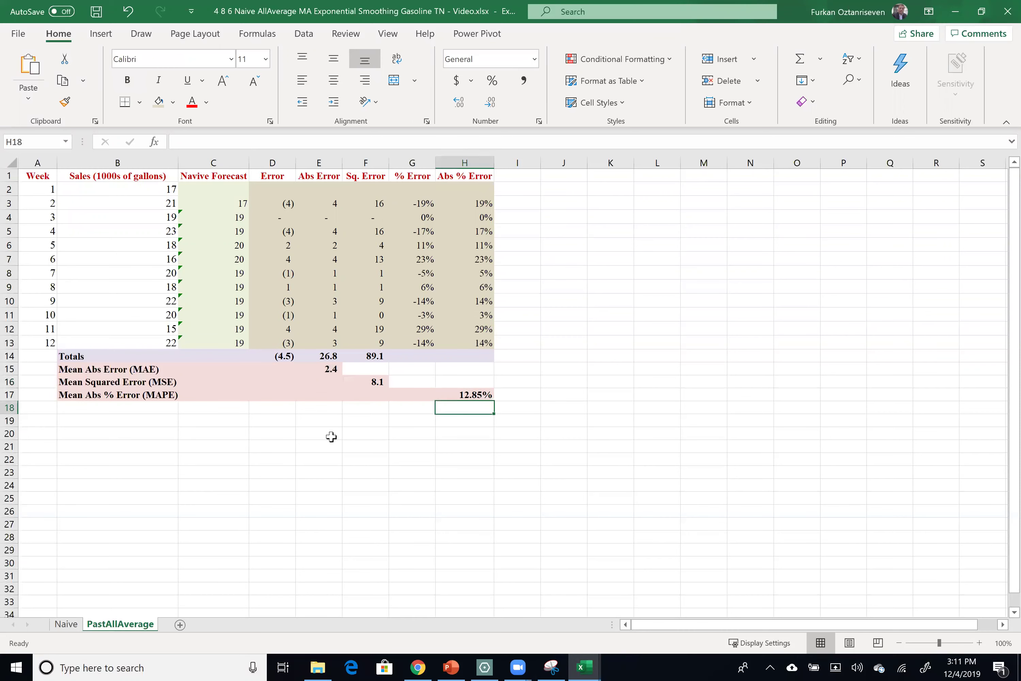
pyautogui.click(483, 391)
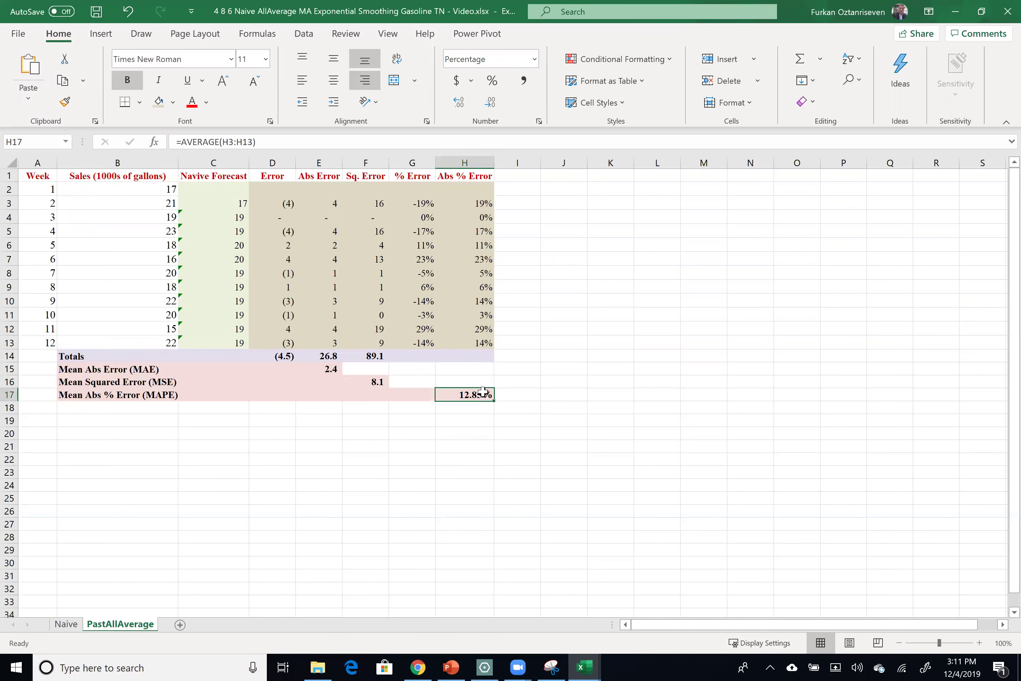
pyautogui.doubleClick(483, 390)
pyautogui.press('Escape')
pyautogui.click(66, 624)
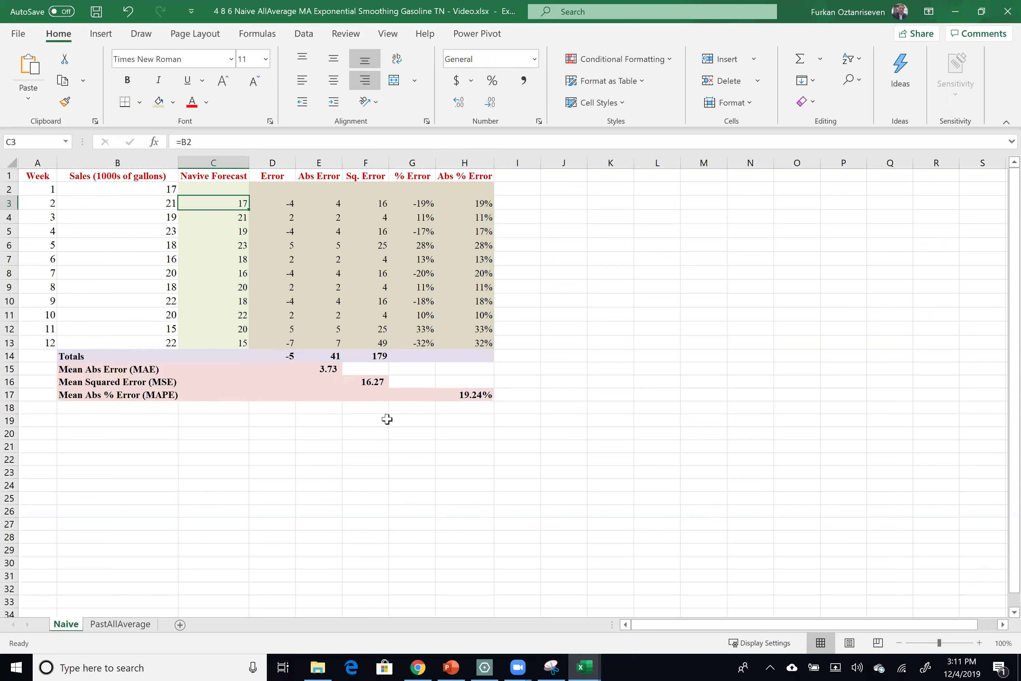
pyautogui.click(456, 398)
pyautogui.doubleClick(456, 397)
pyautogui.press('Escape')
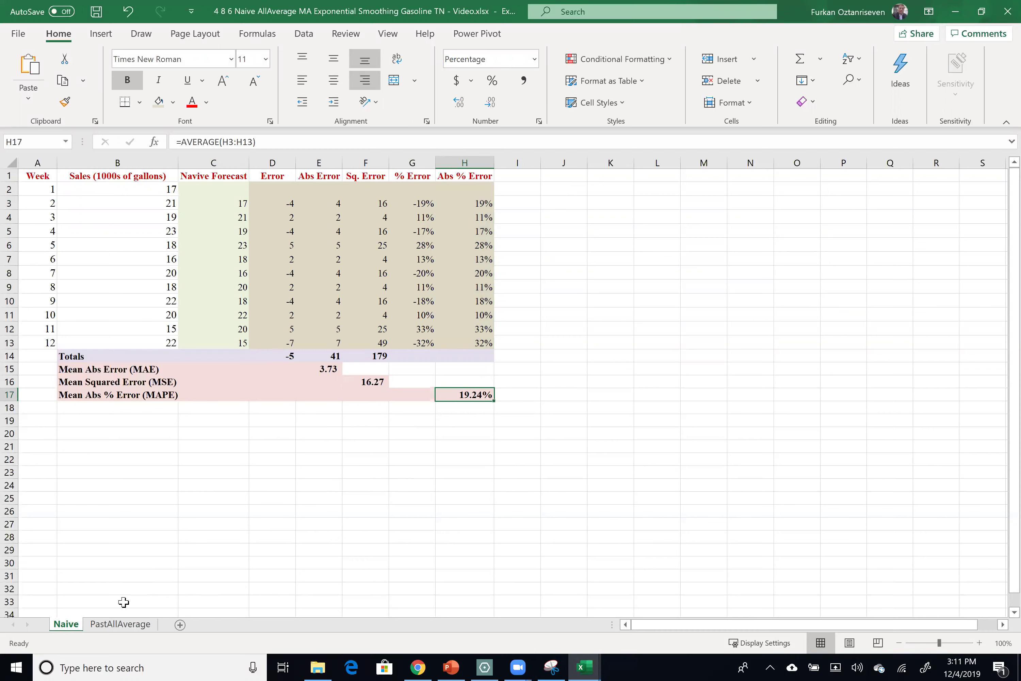
pyautogui.click(106, 624)
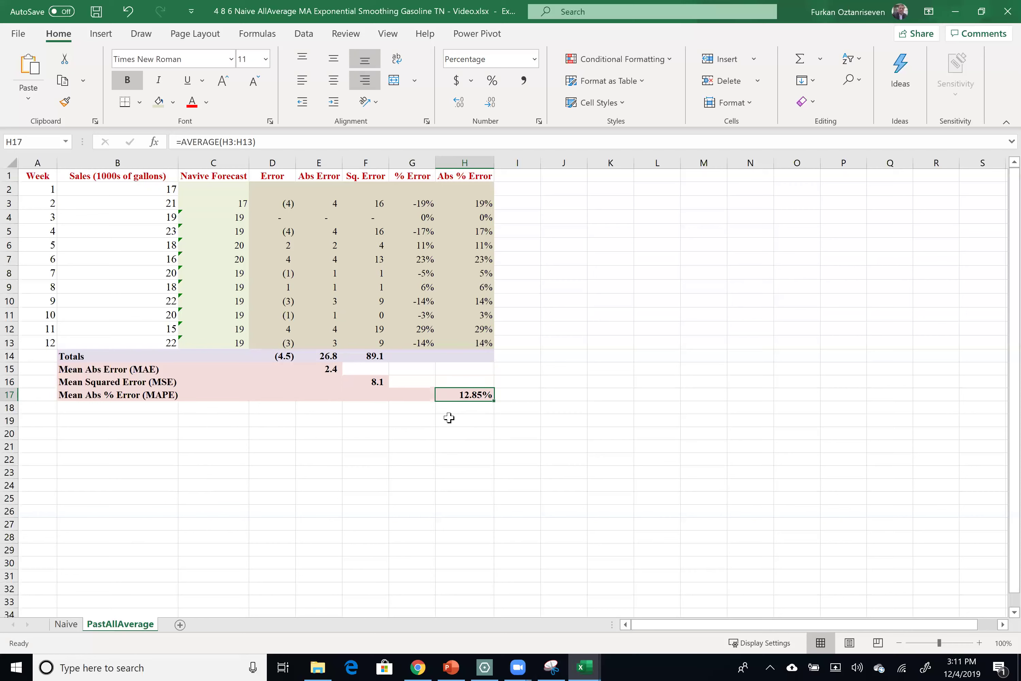
# Step: On the Naive sheet, insert a scatter chart of the sales in B1:B13, place it below the table and apply the dark chart style
pyautogui.click(72, 625)
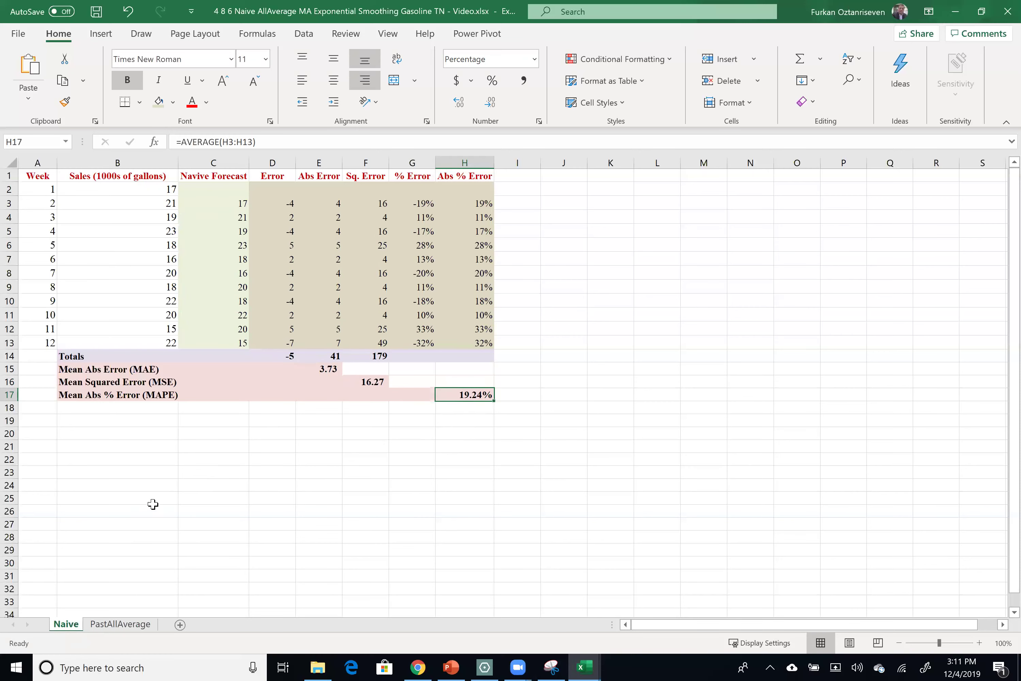
pyautogui.click(160, 485)
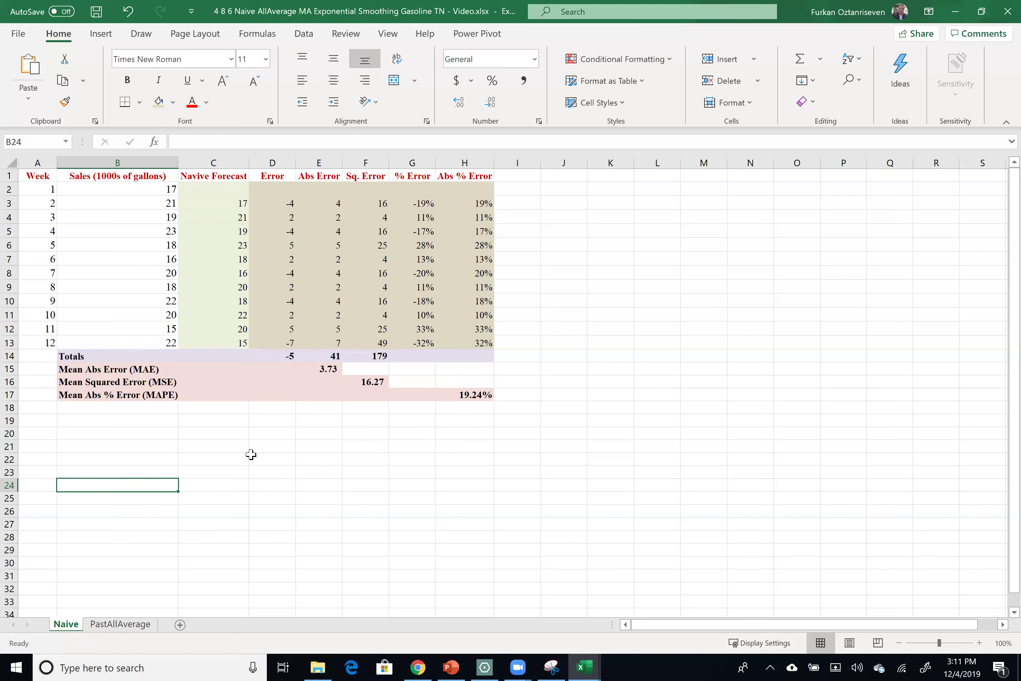
pyautogui.moveTo(156, 173); pyautogui.dragTo(158, 339)
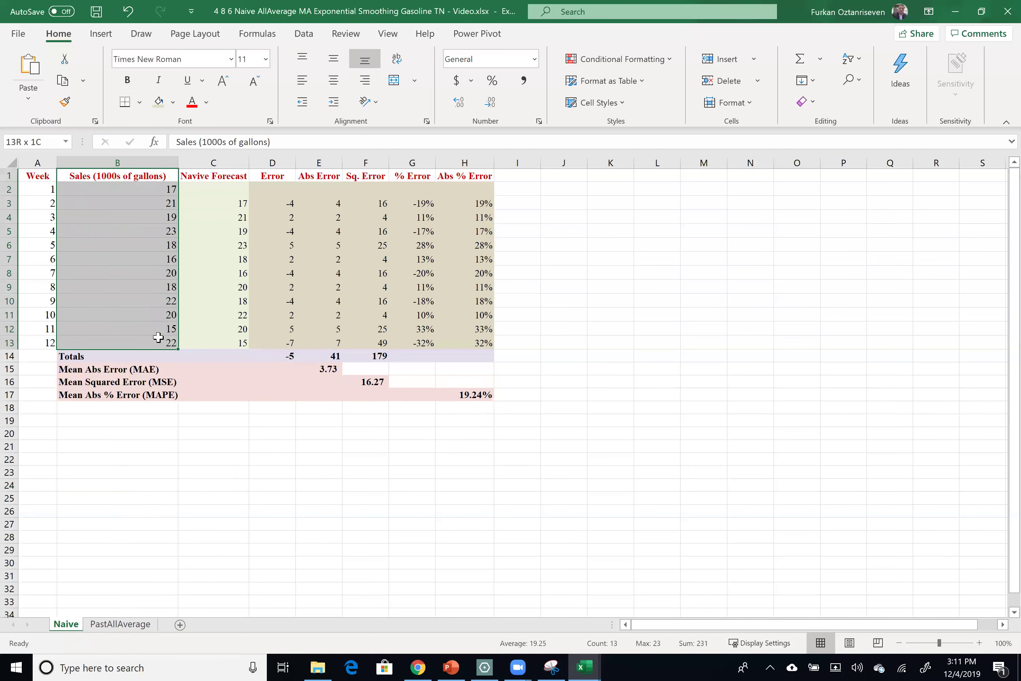
pyautogui.click(101, 34)
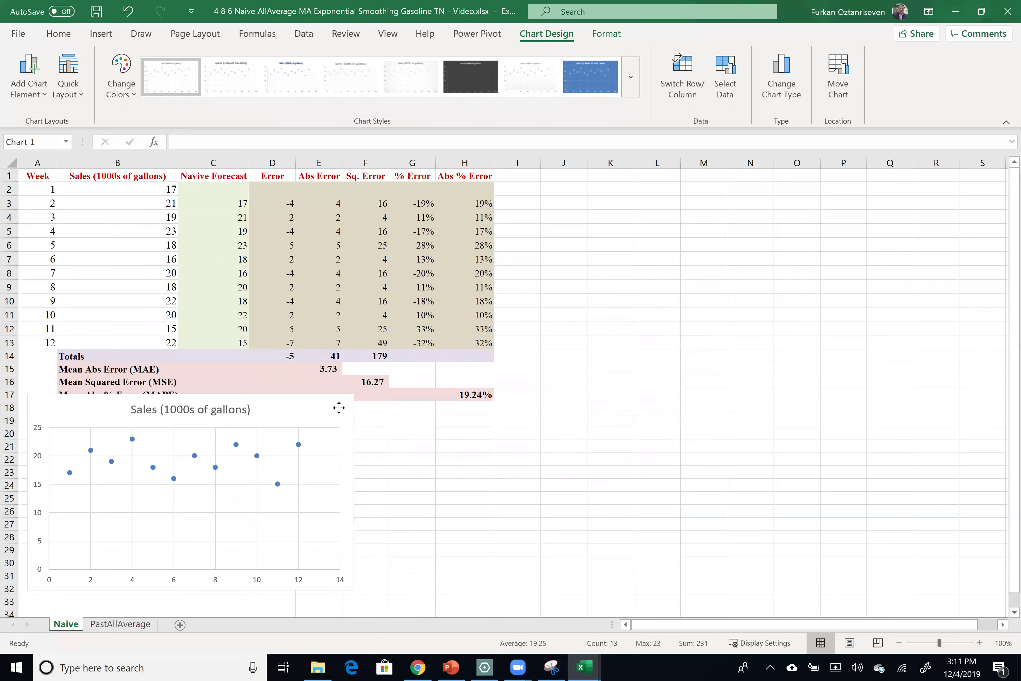
pyautogui.moveTo(342, 416); pyautogui.dragTo(350, 421)
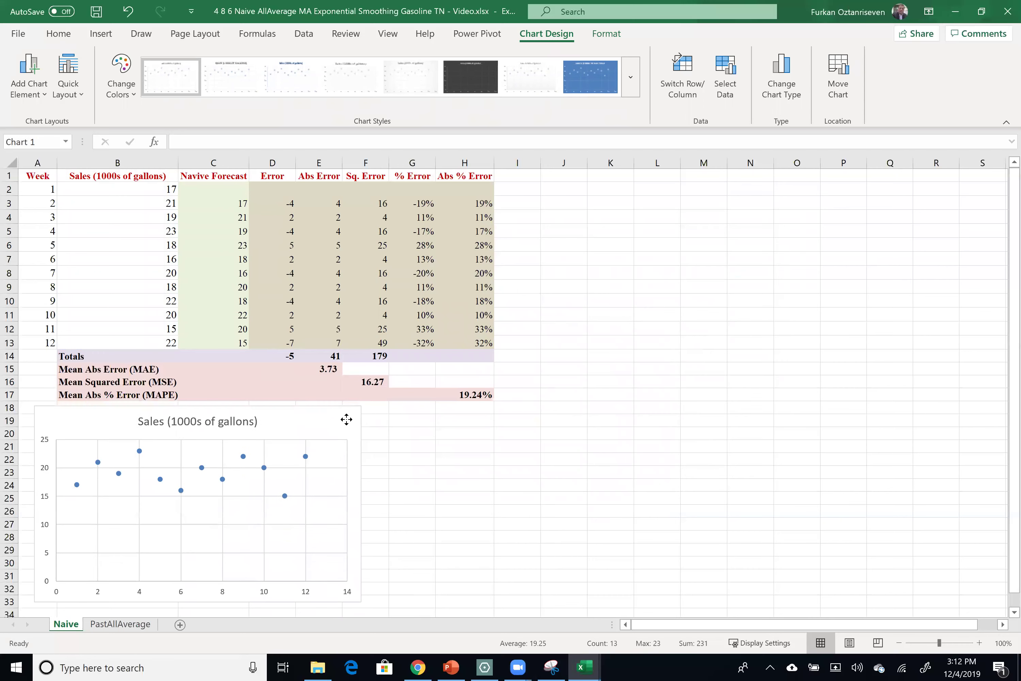
pyautogui.click(477, 88)
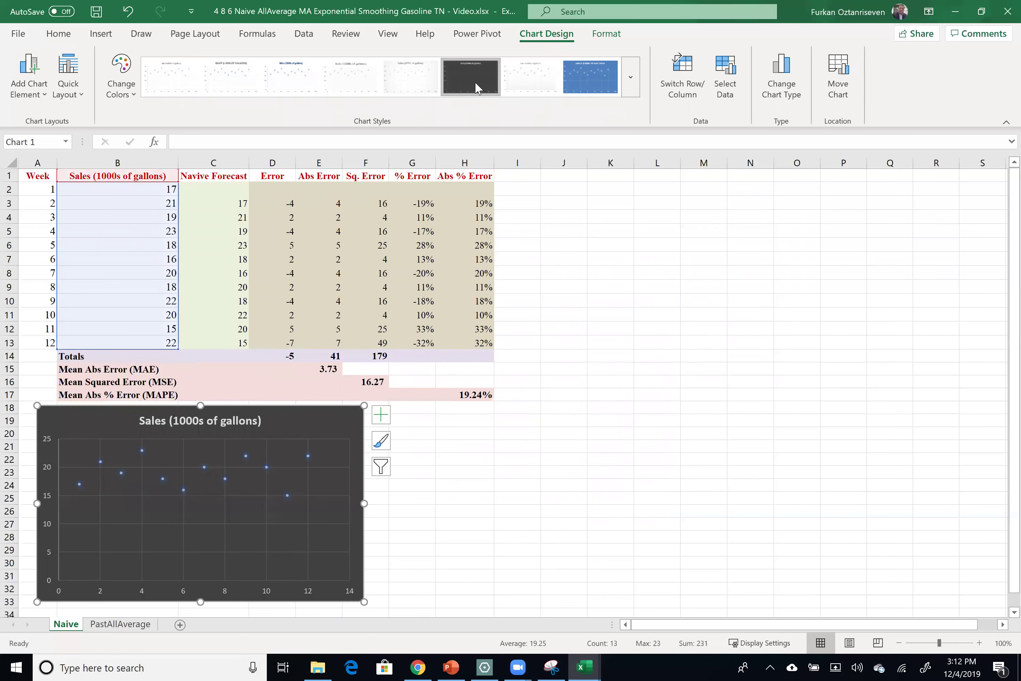
# Step: Remove the gridlines from the sales scatter chart and add axis titles to it
pyautogui.click(308, 514)
pyautogui.press('Delete')
pyautogui.click(381, 415)
pyautogui.click(411, 461)
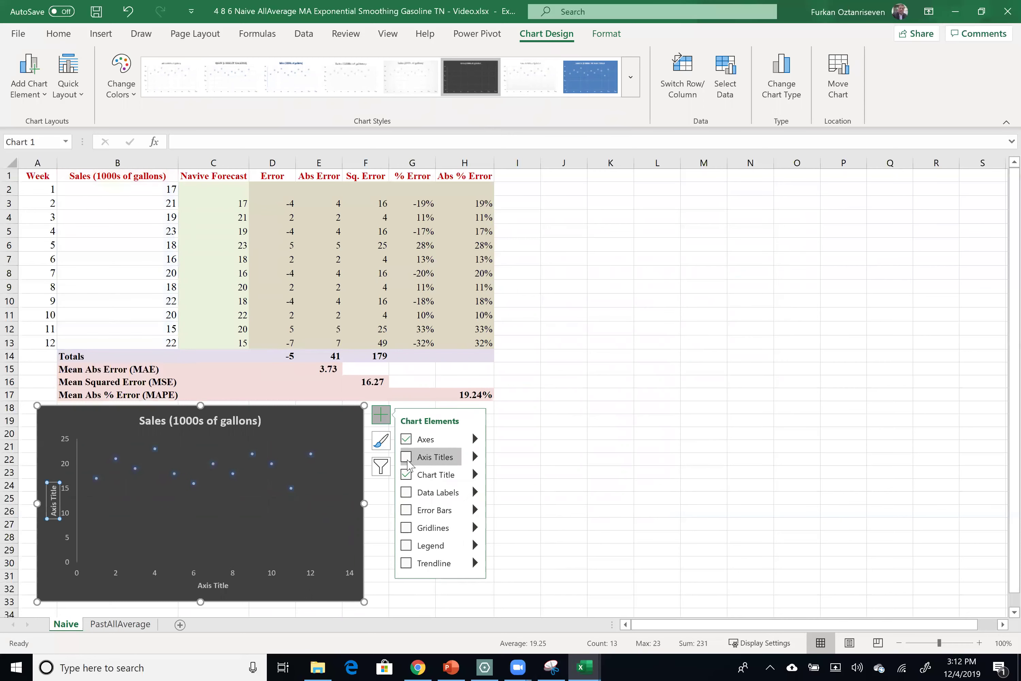
# Step: Title the chart's vertical axis "1,000s Gallons" and its horizontal axis "Week"
pyautogui.moveTo(55, 516); pyautogui.dragTo(52, 484)
pyautogui.write('1,000s Gallons')
pyautogui.click(207, 586)
pyautogui.moveTo(202, 586); pyautogui.dragTo(233, 589)
pyautogui.write('Week')
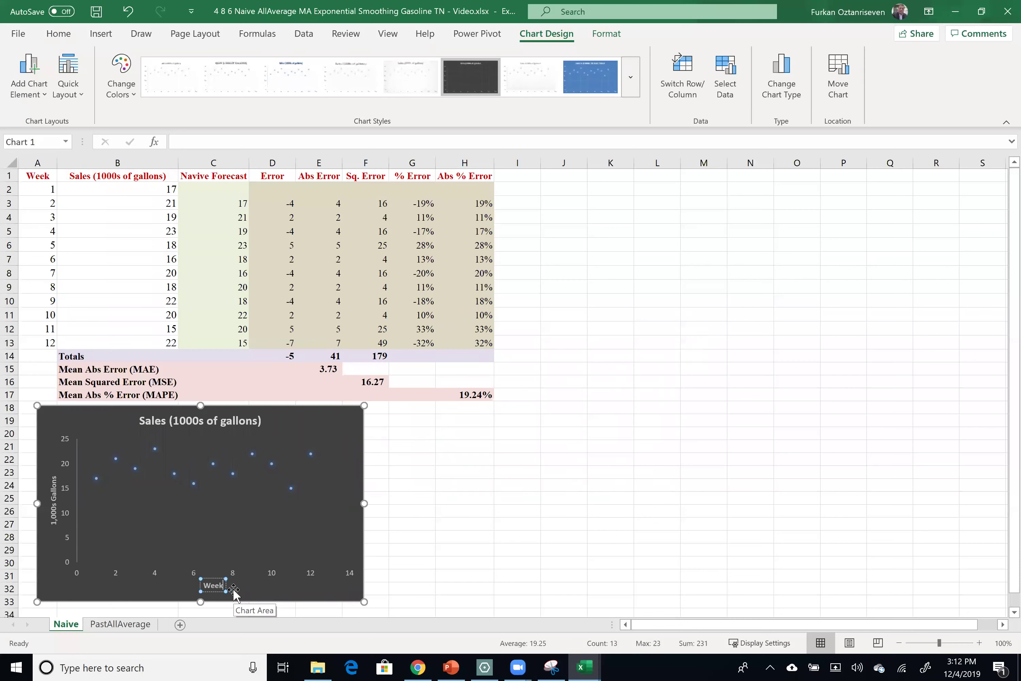
# Step: Connect the sales data points in the chart with a solid line
pyautogui.doubleClick(272, 464)
pyautogui.click(845, 219)
pyautogui.click(877, 309)
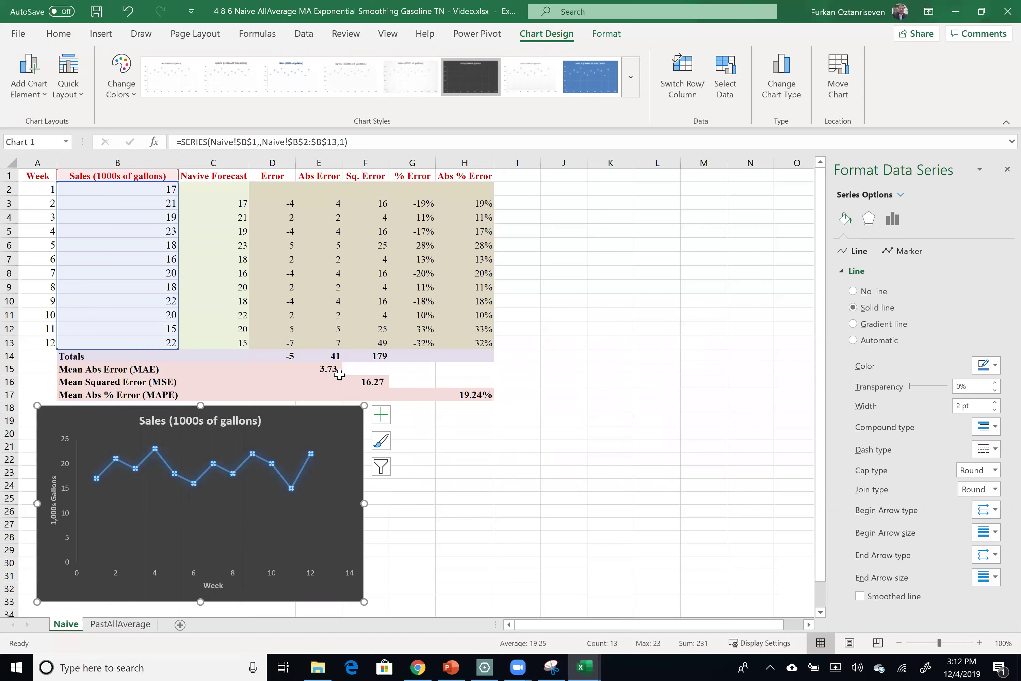
# Step: Add a new data series to the chart and take its name from cell C1
pyautogui.rightClick(278, 499)
pyautogui.click(314, 556)
pyautogui.click(187, 240)
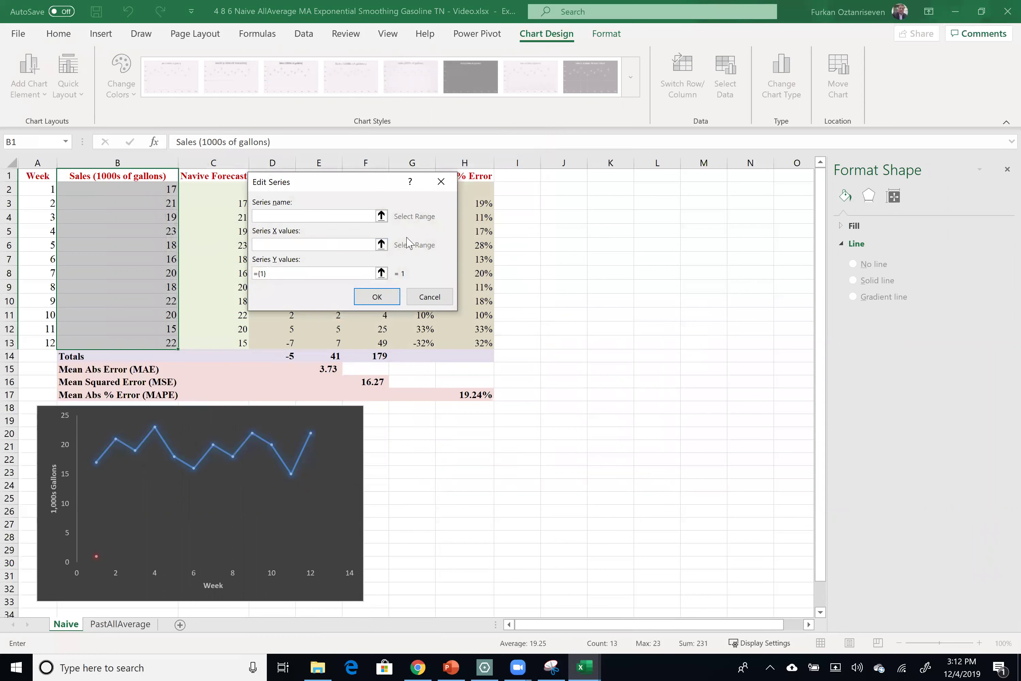
pyautogui.click(381, 216)
pyautogui.click(219, 177)
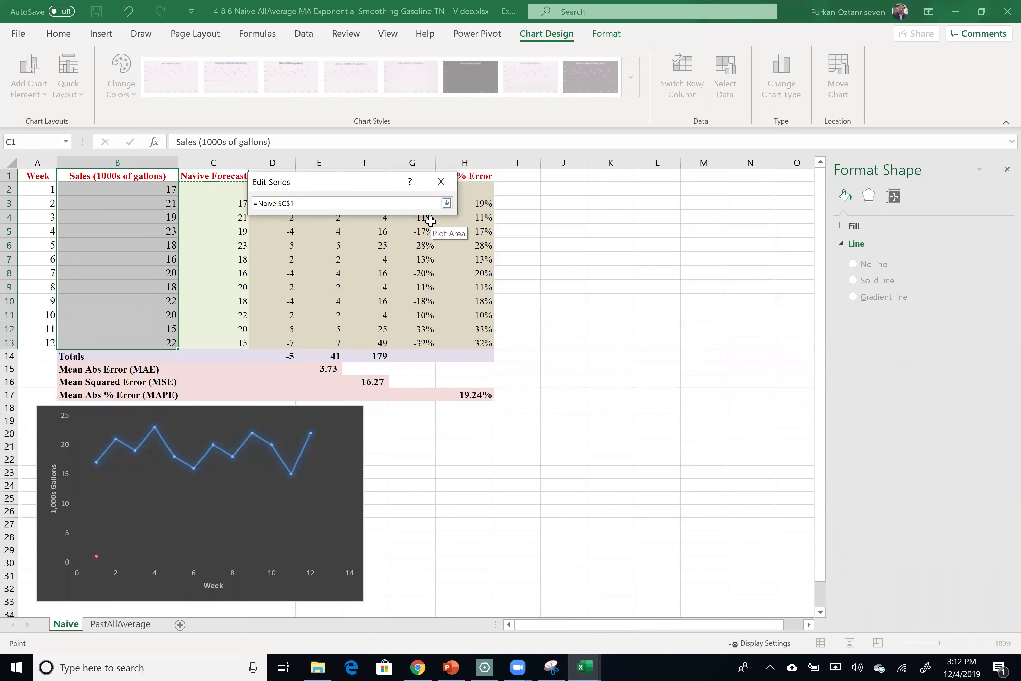
pyautogui.press('Return')
# Step: Set the new series' X values to A3:A13 and Y values to C3:C13, and apply the data source changes
pyautogui.click(369, 245)
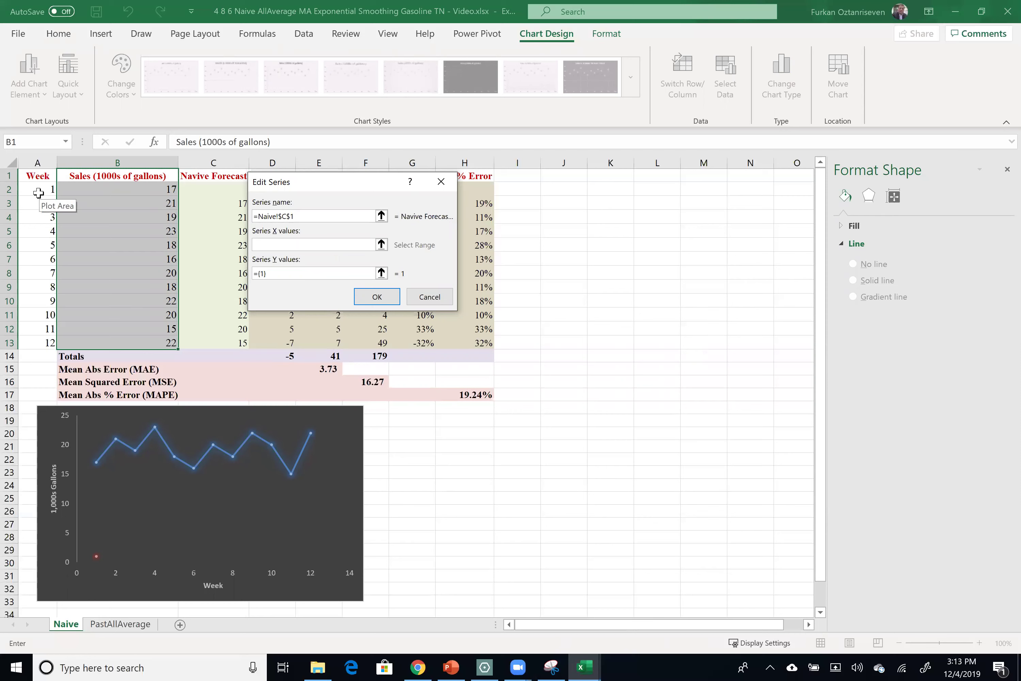
pyautogui.moveTo(41, 202); pyautogui.dragTo(42, 338)
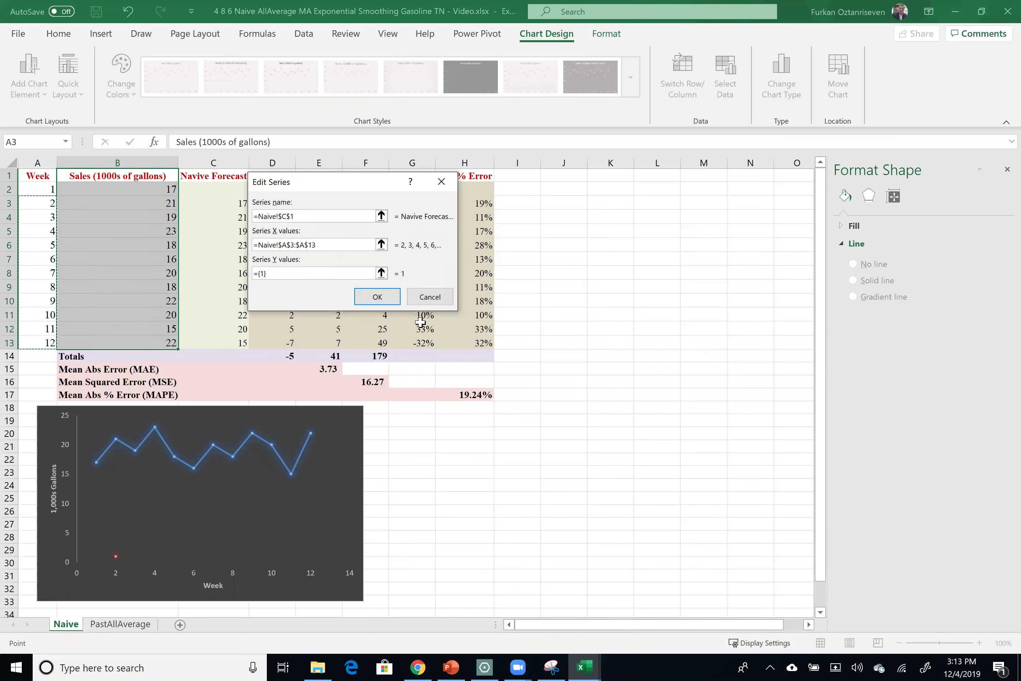
pyautogui.click(382, 275)
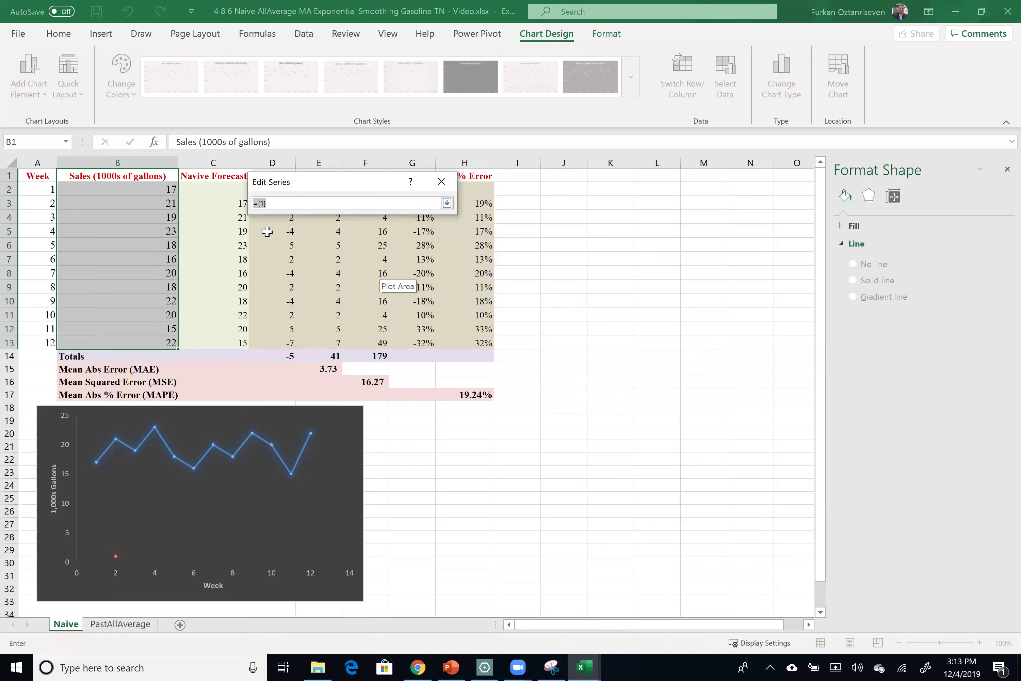
pyautogui.moveTo(236, 202); pyautogui.dragTo(242, 322)
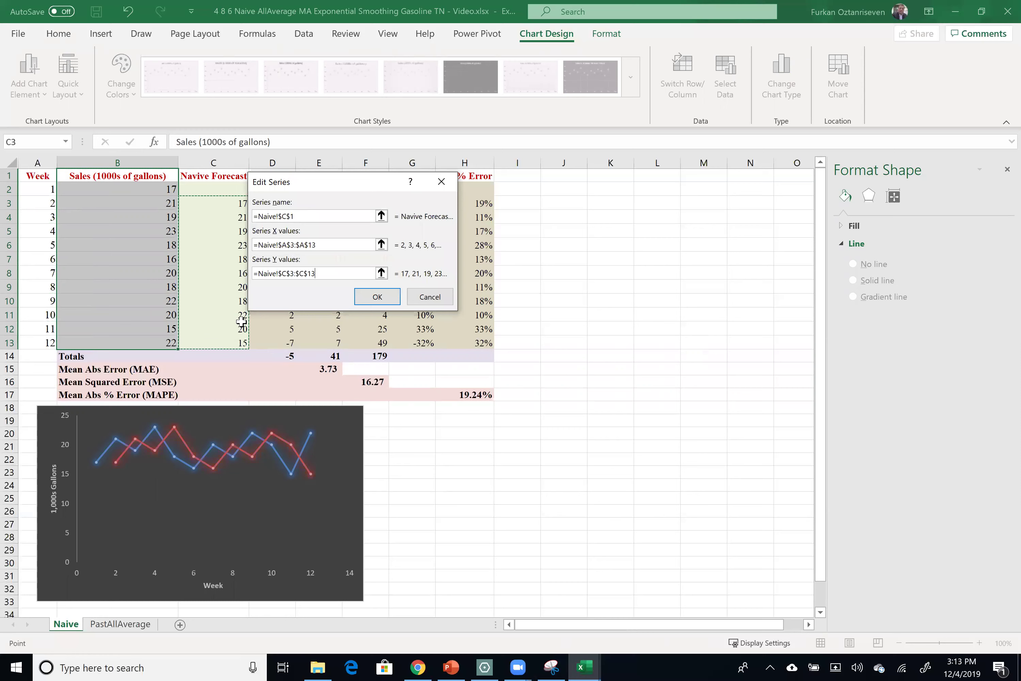
pyautogui.click(377, 296)
pyautogui.click(465, 340)
# Step: Correct the spelling of the header in C1 to "Naive Forecast"
pyautogui.click(197, 172)
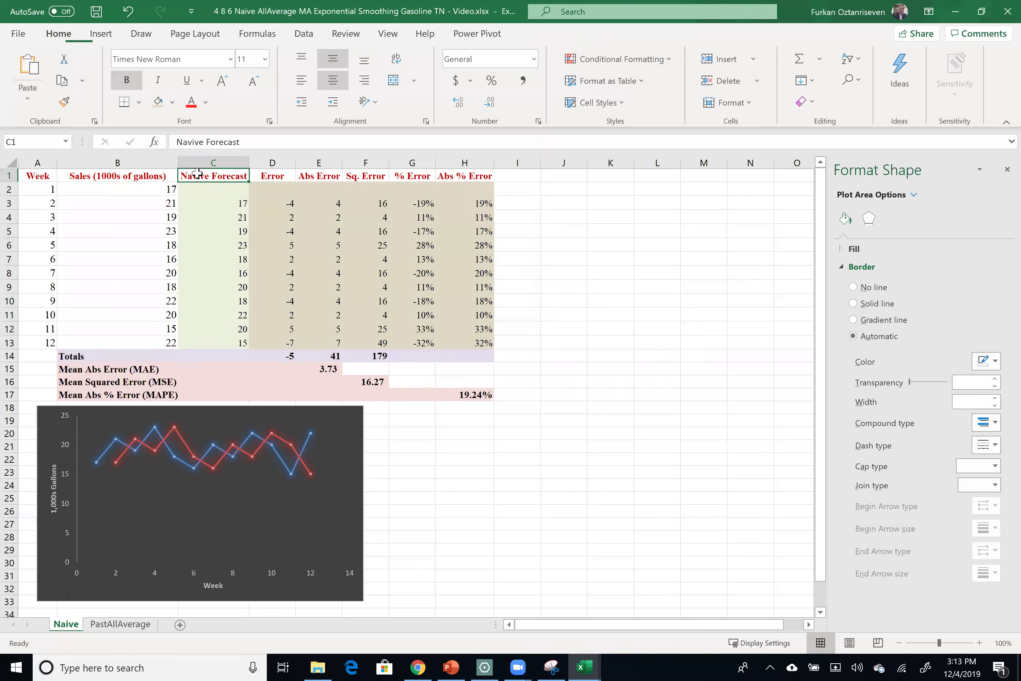
pyautogui.doubleClick(200, 178)
pyautogui.click(199, 179)
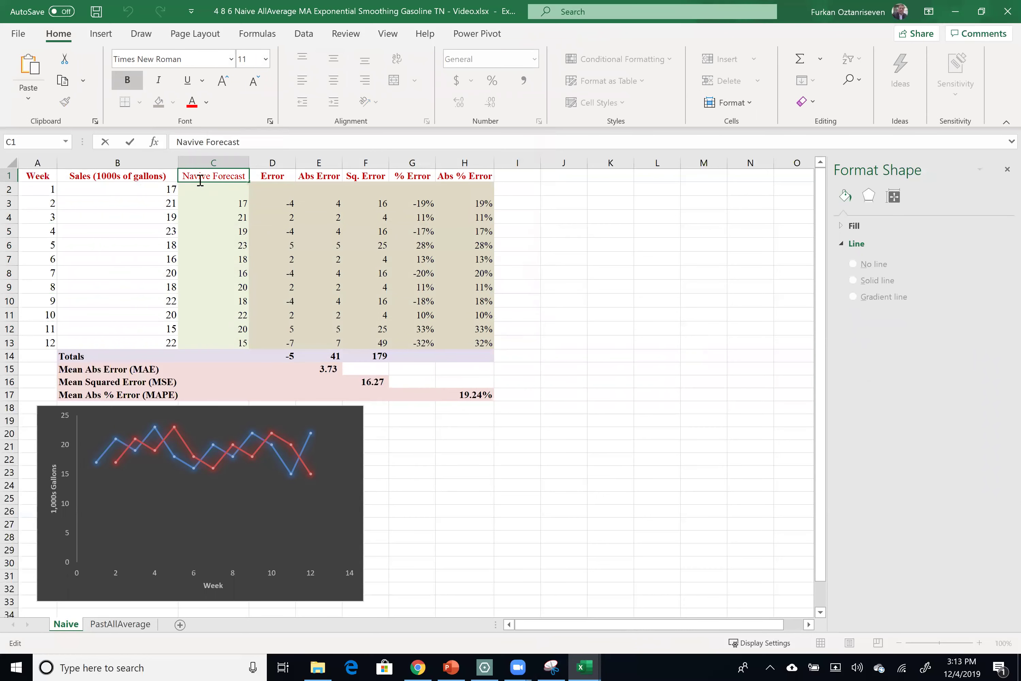
pyautogui.press('BackSpace')
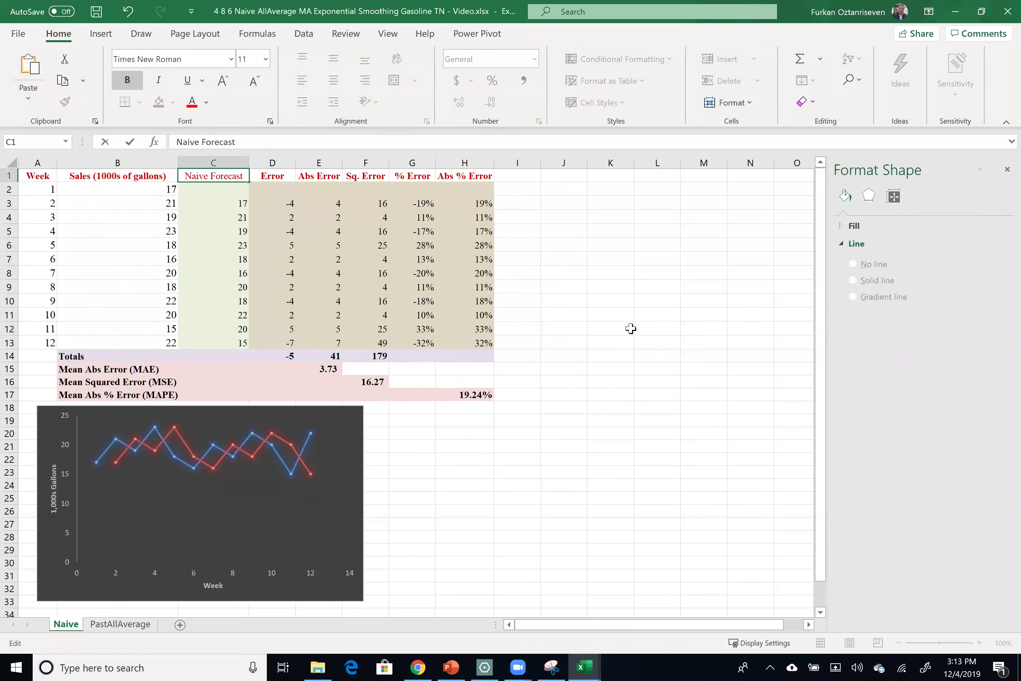
pyautogui.click(579, 522)
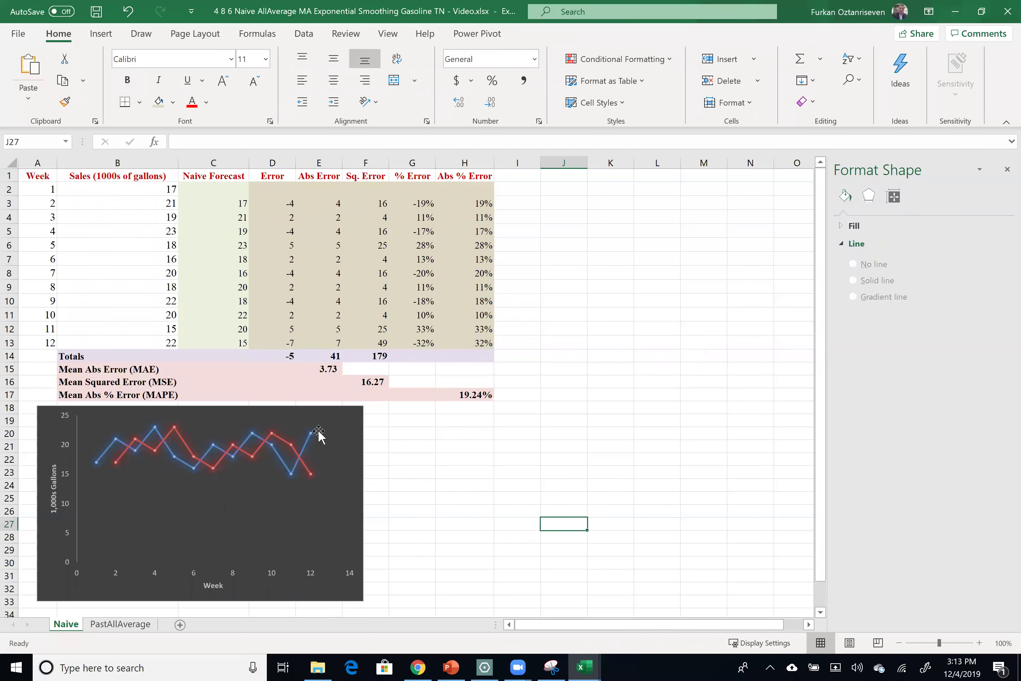
# Step: Add a chart title and a legend to the sales and forecast chart
pyautogui.click(330, 433)
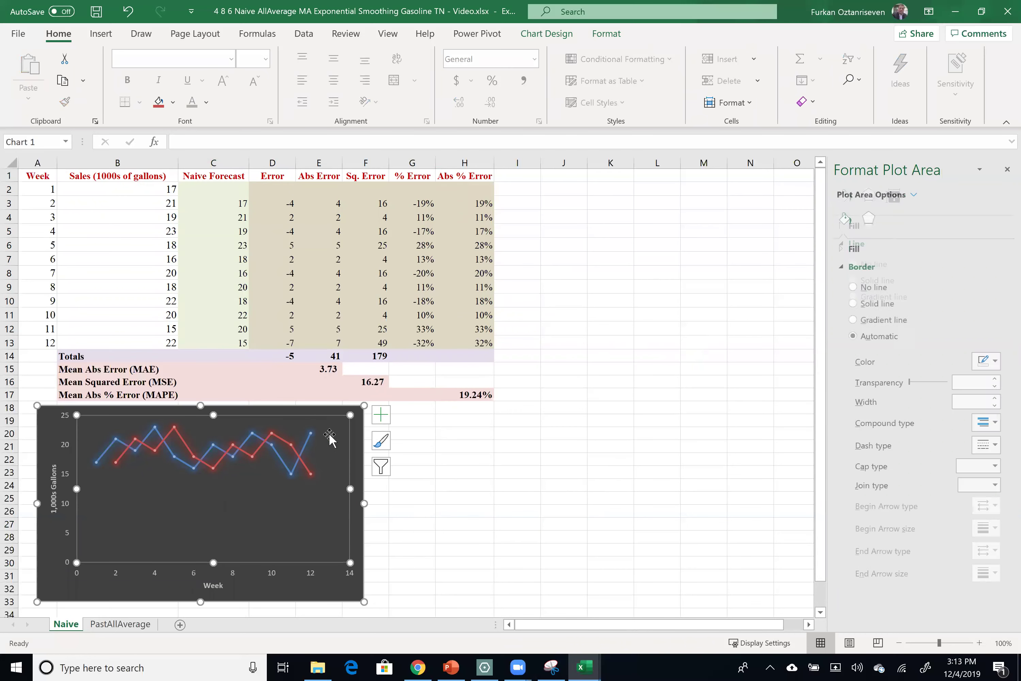
pyautogui.click(381, 422)
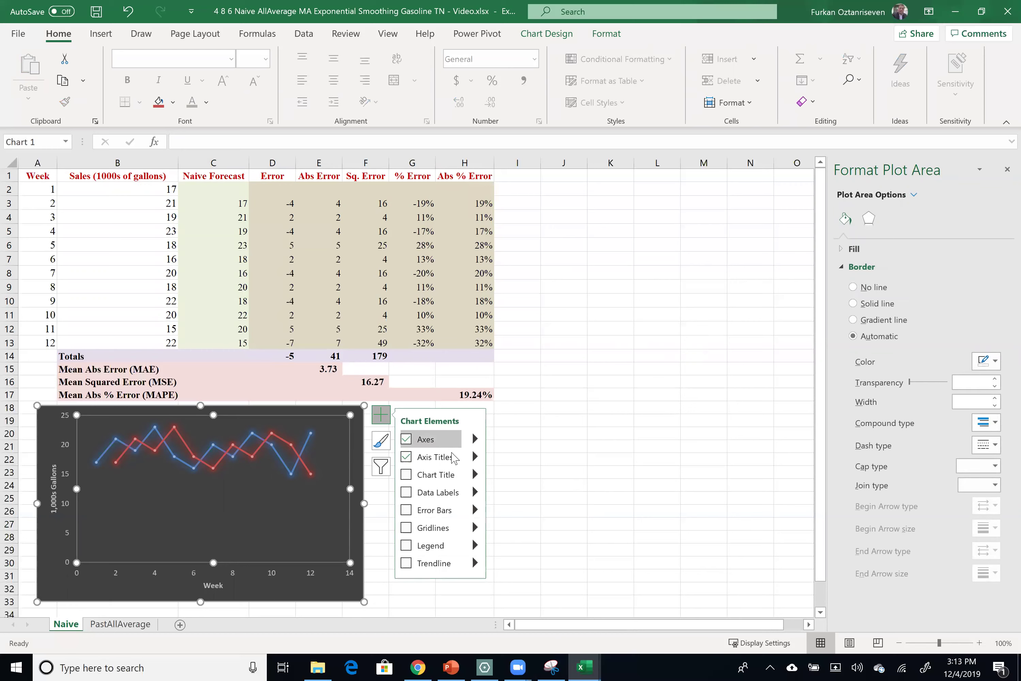
pyautogui.click(407, 475)
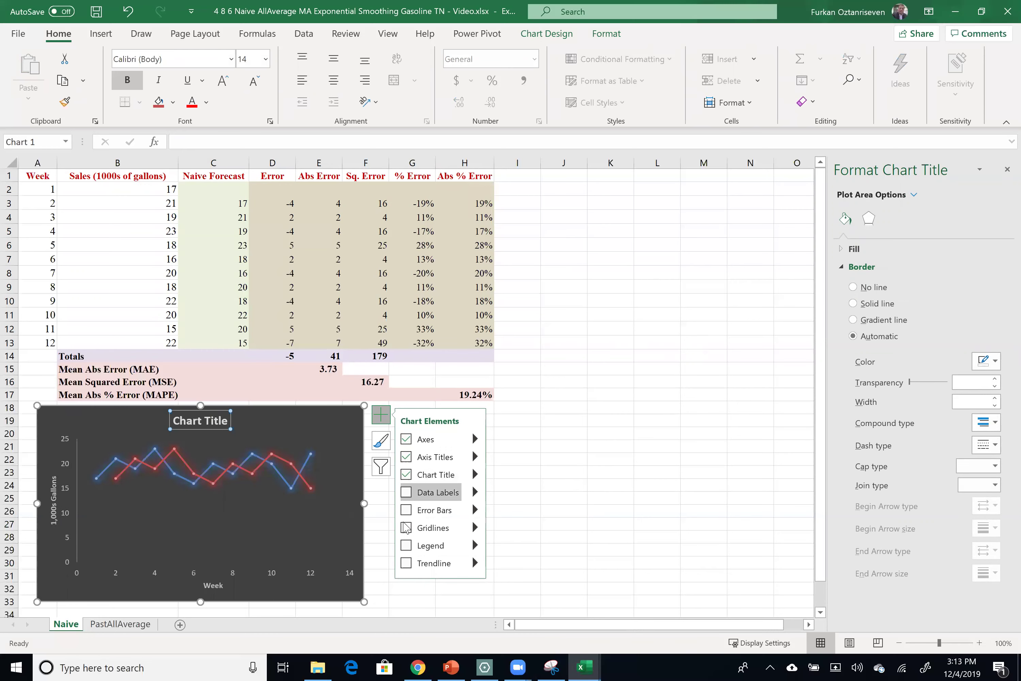
pyautogui.click(407, 545)
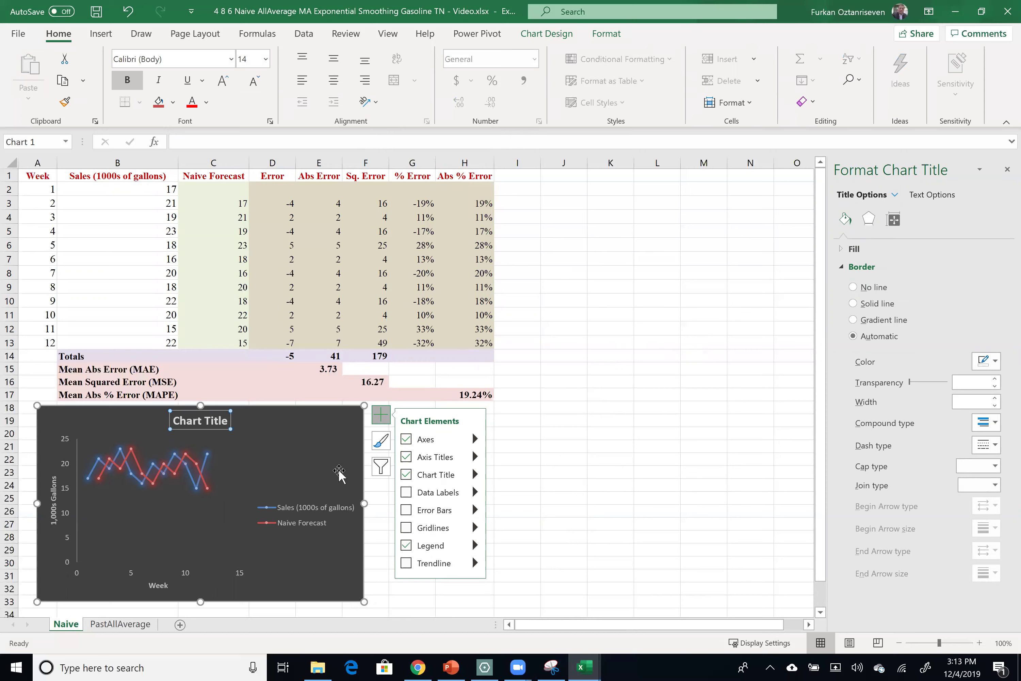
pyautogui.click(547, 35)
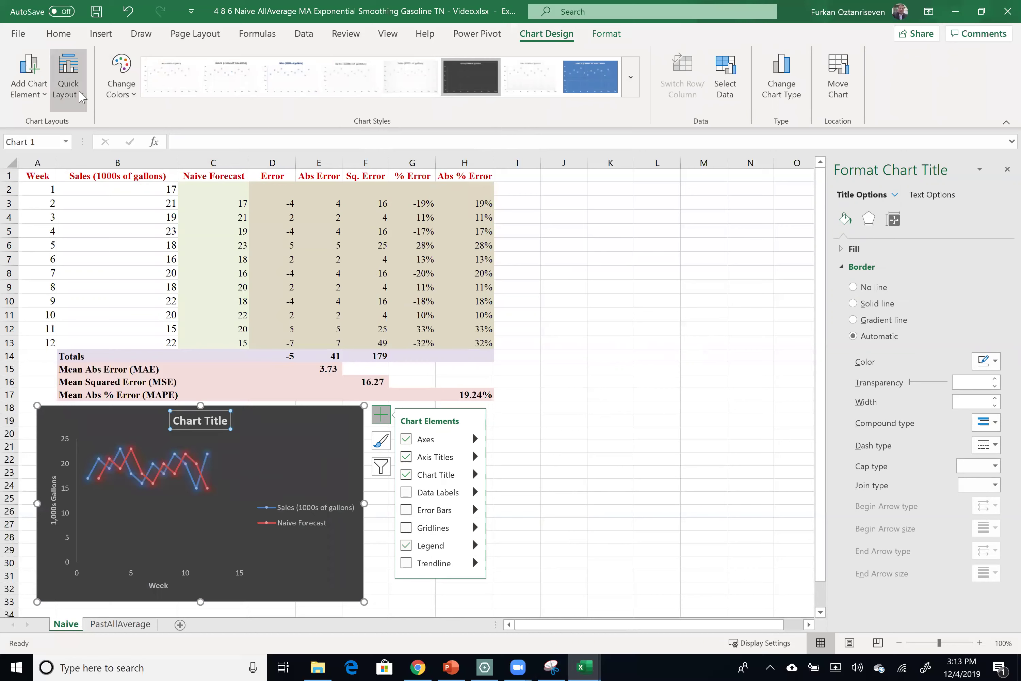
pyautogui.click(79, 95)
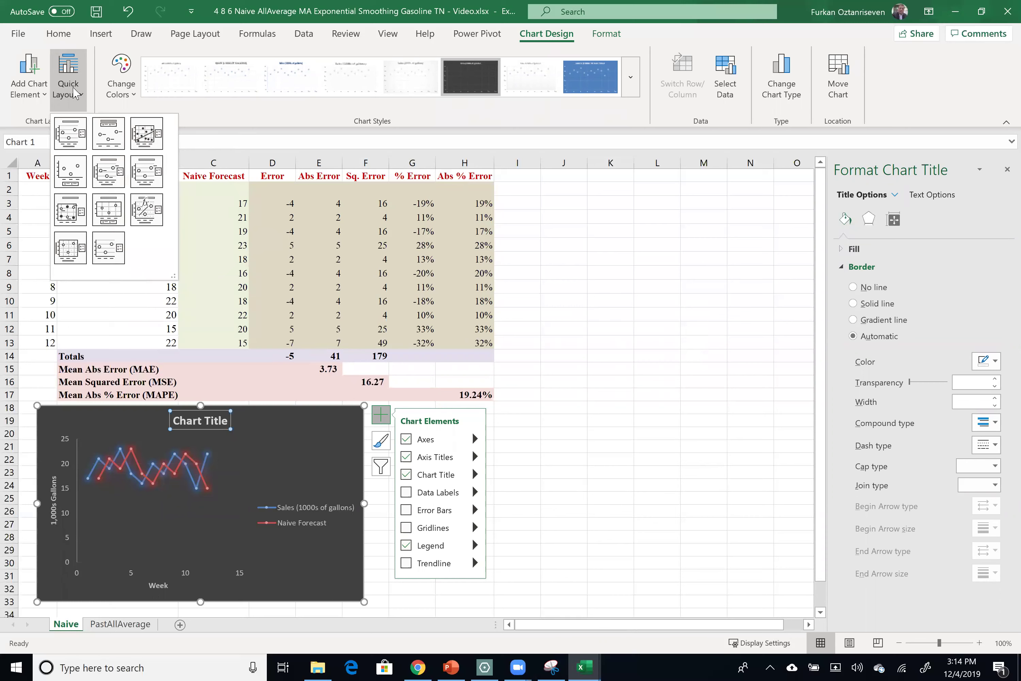
pyautogui.click(222, 124)
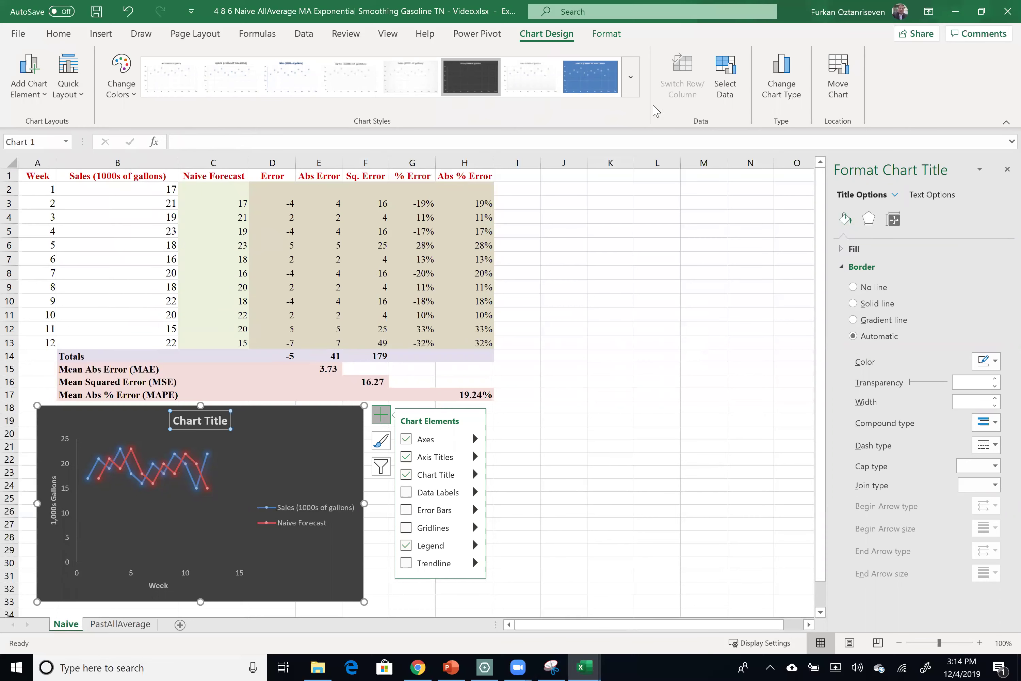
pyautogui.click(606, 34)
pyautogui.click(492, 34)
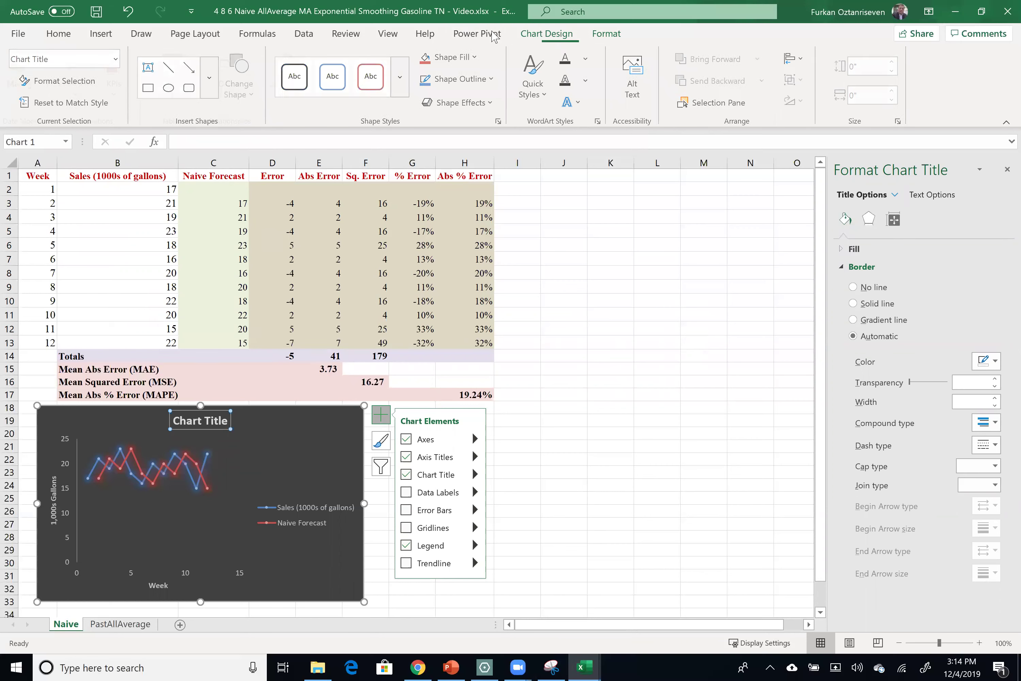
pyautogui.click(531, 39)
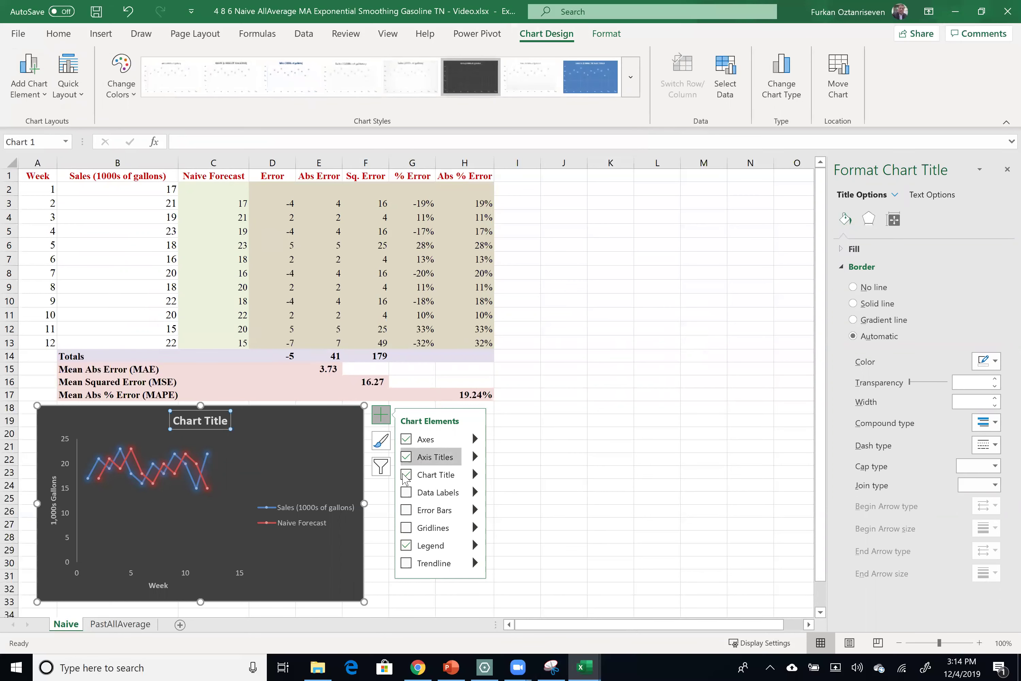
# Step: Open the legend's formatting options and set the legend position to Bottom
pyautogui.click(336, 496)
pyautogui.click(320, 502)
pyautogui.click(325, 496)
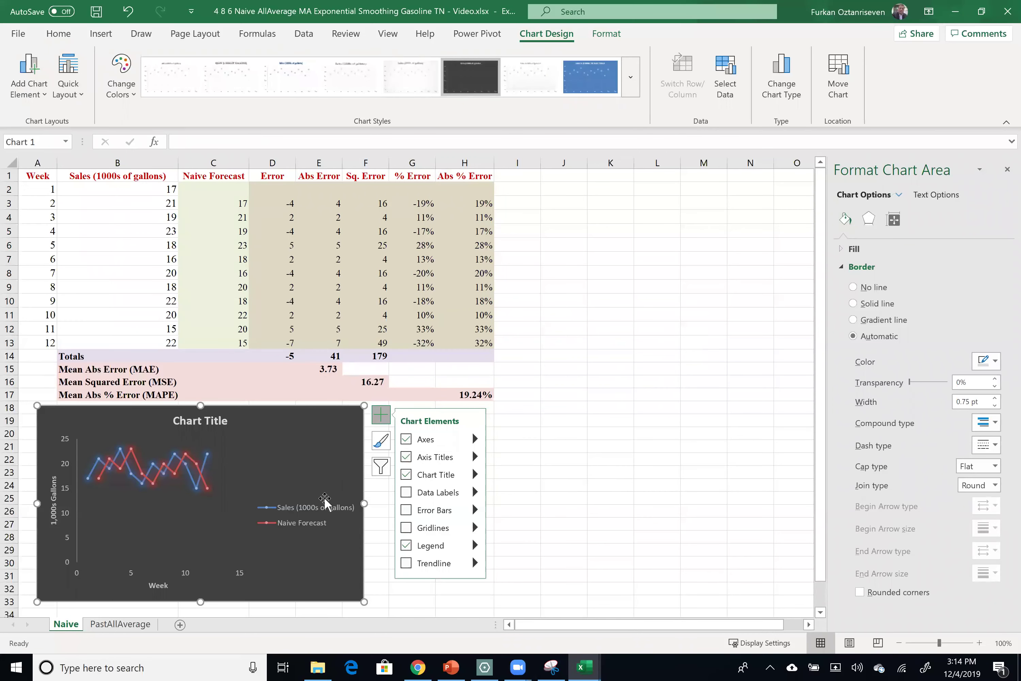
pyautogui.click(323, 502)
pyautogui.click(323, 502)
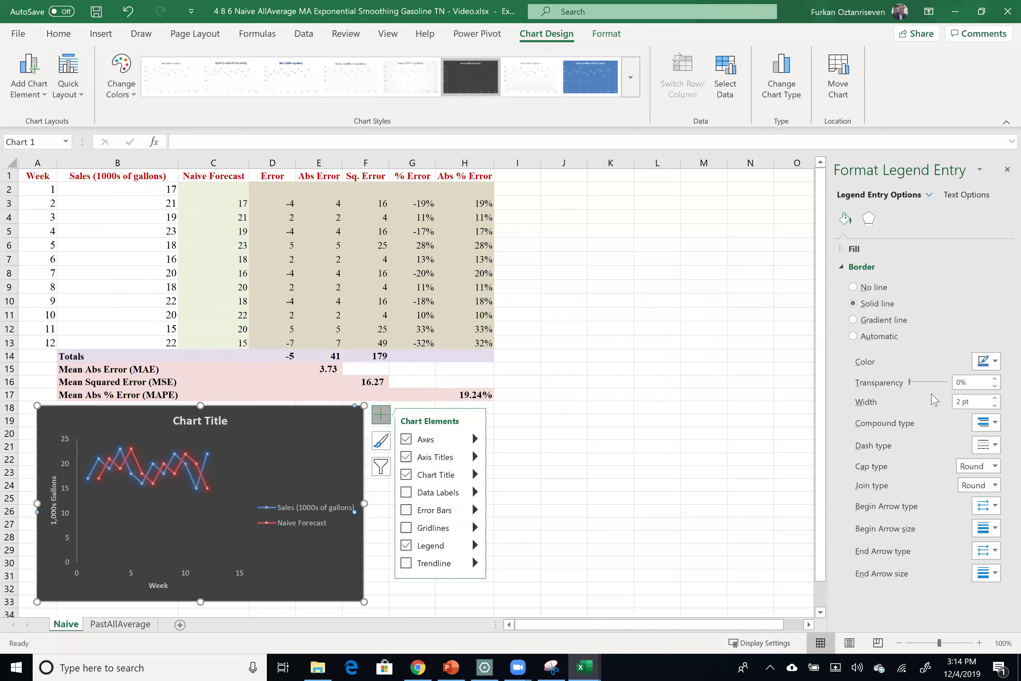
pyautogui.click(930, 195)
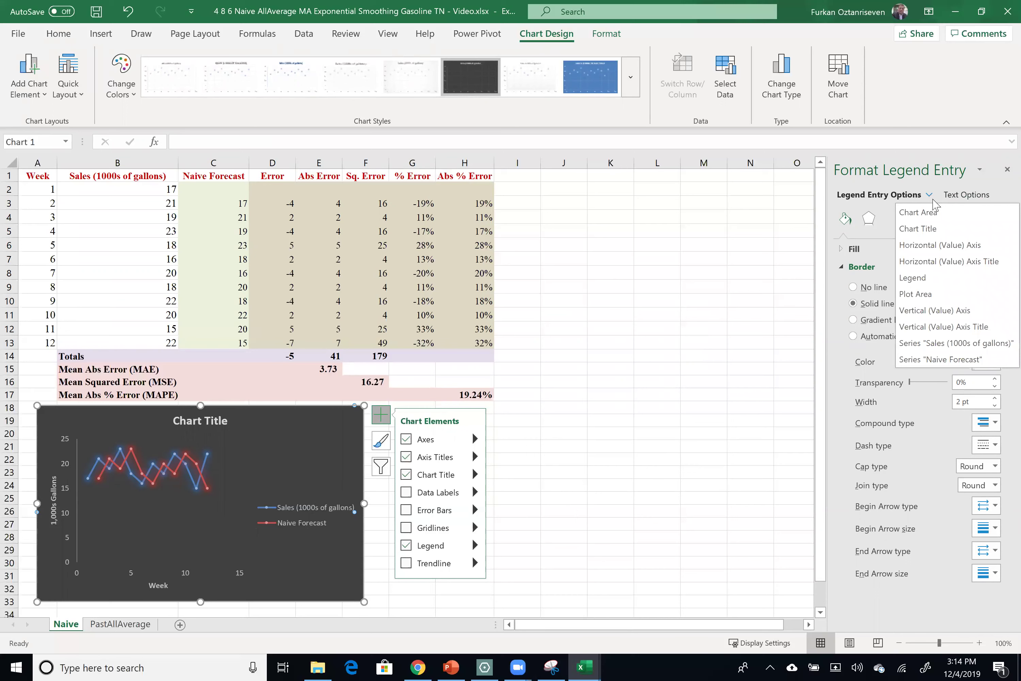
pyautogui.click(938, 278)
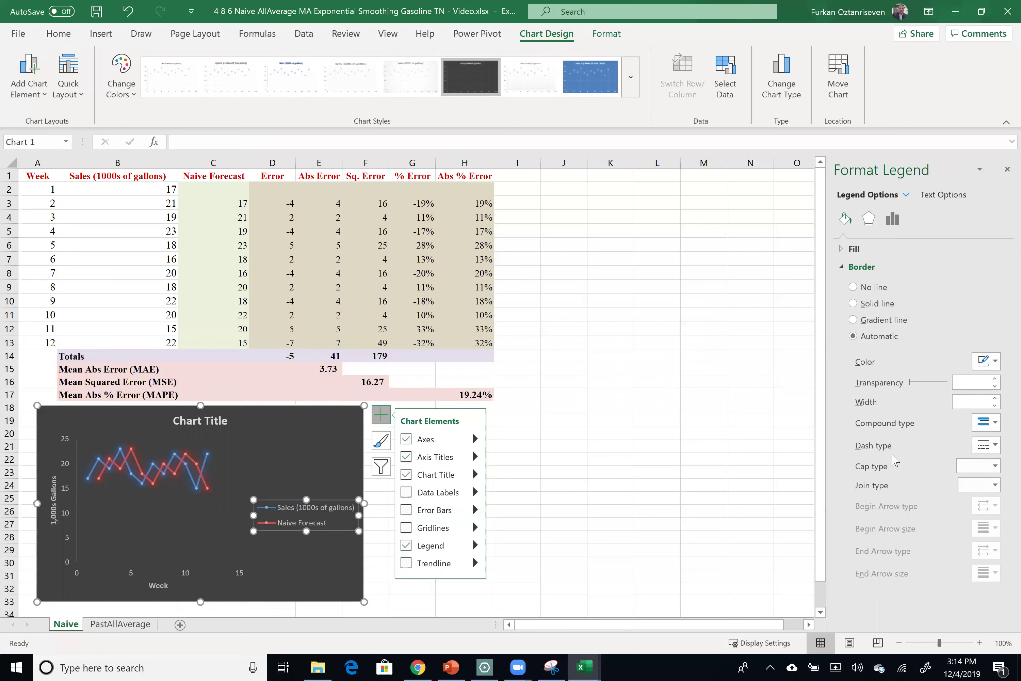
pyautogui.click(869, 219)
pyautogui.click(893, 222)
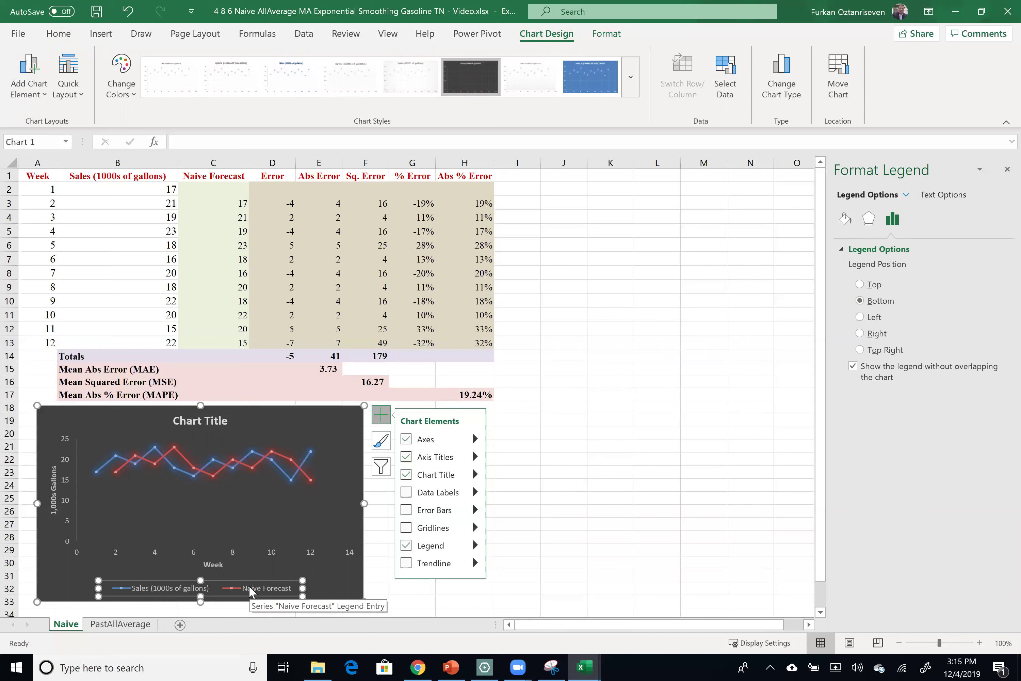
# Step: Replace the chart title's placeholder text with "Forecast vs Real"
pyautogui.click(193, 425)
pyautogui.click(189, 420)
pyautogui.moveTo(175, 420); pyautogui.dragTo(232, 420)
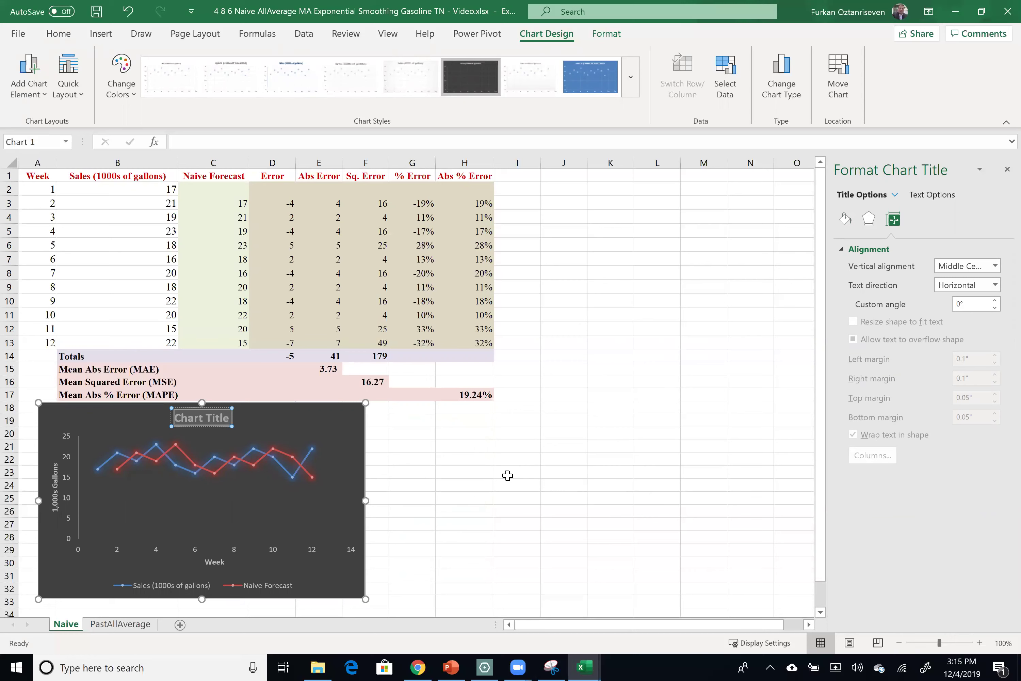
pyautogui.write('For')
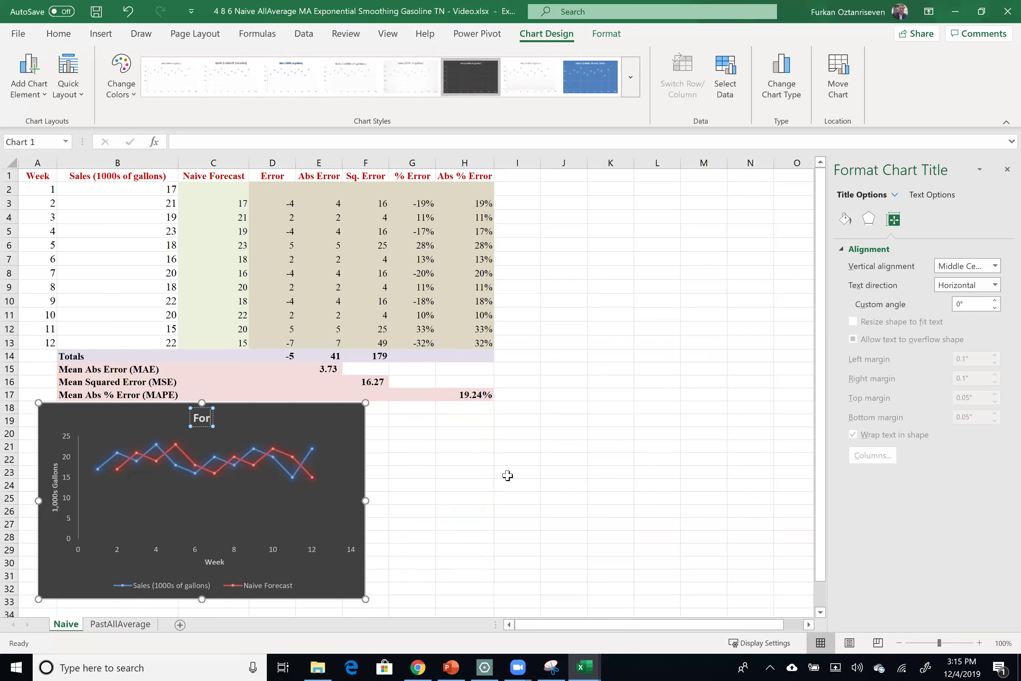
pyautogui.write('ecast')
pyautogui.write('vs')
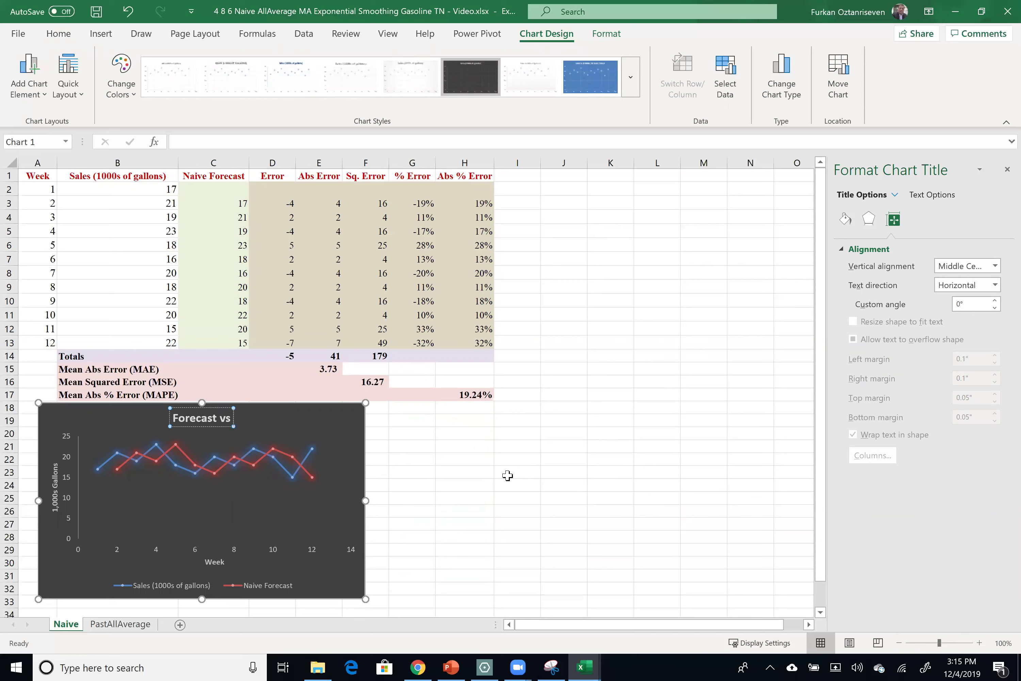
pyautogui.write(' Real')
pyautogui.click(507, 475)
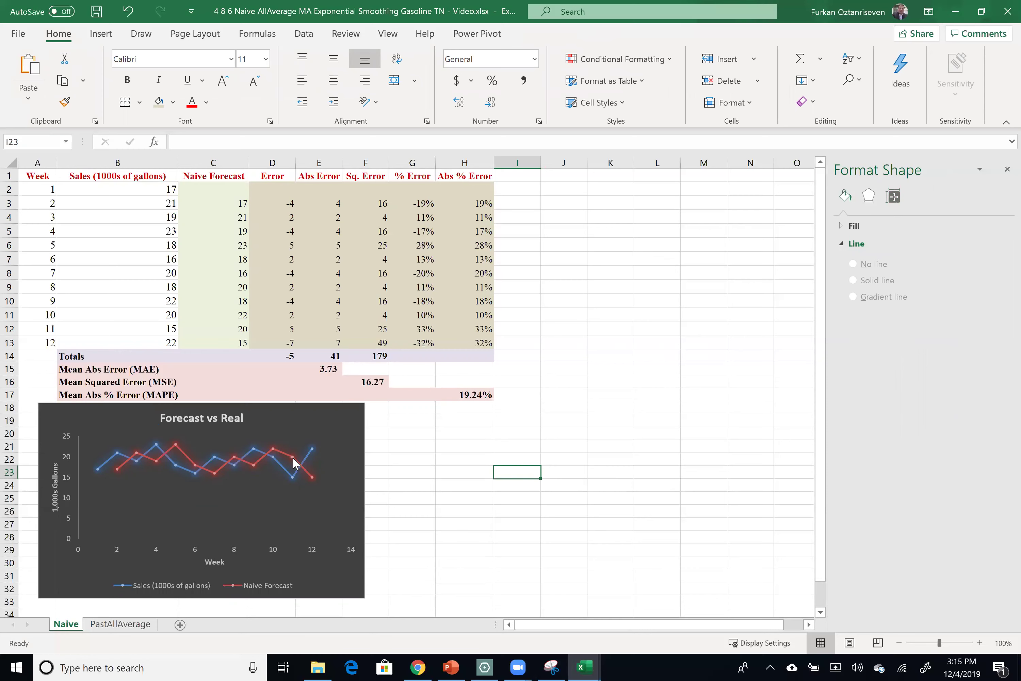
# Step: Copy the finished chart and paste it at cell A18 of the PastAllAverage sheet
pyautogui.click(294, 430)
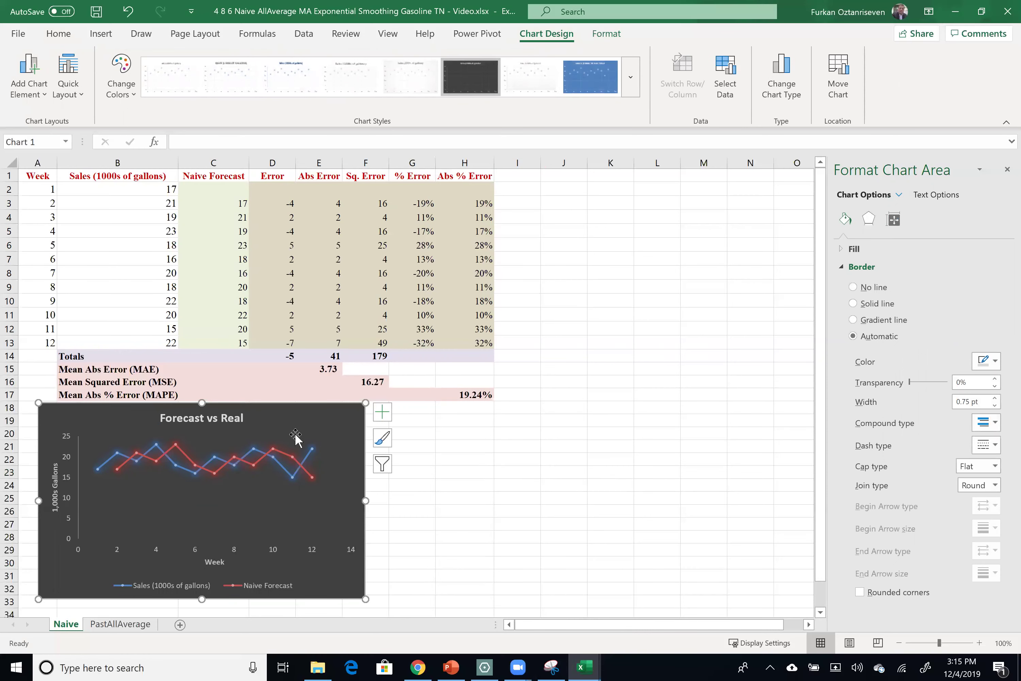
pyautogui.hotkey('ctrl', 'c')
pyautogui.click(119, 623)
pyautogui.click(38, 407)
pyautogui.hotkey('ctrl', 'v')
# Step: Open the Naive Forecast series for editing in the data source of the chart on the PastAllAverage sheet
pyautogui.click(282, 466)
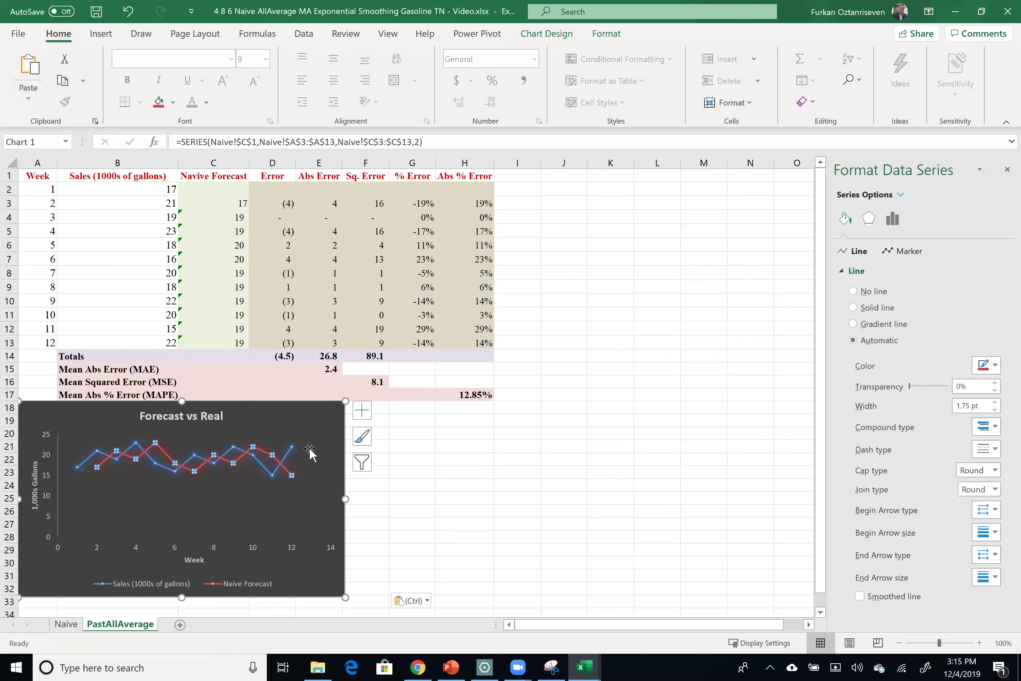
pyautogui.rightClick(310, 449)
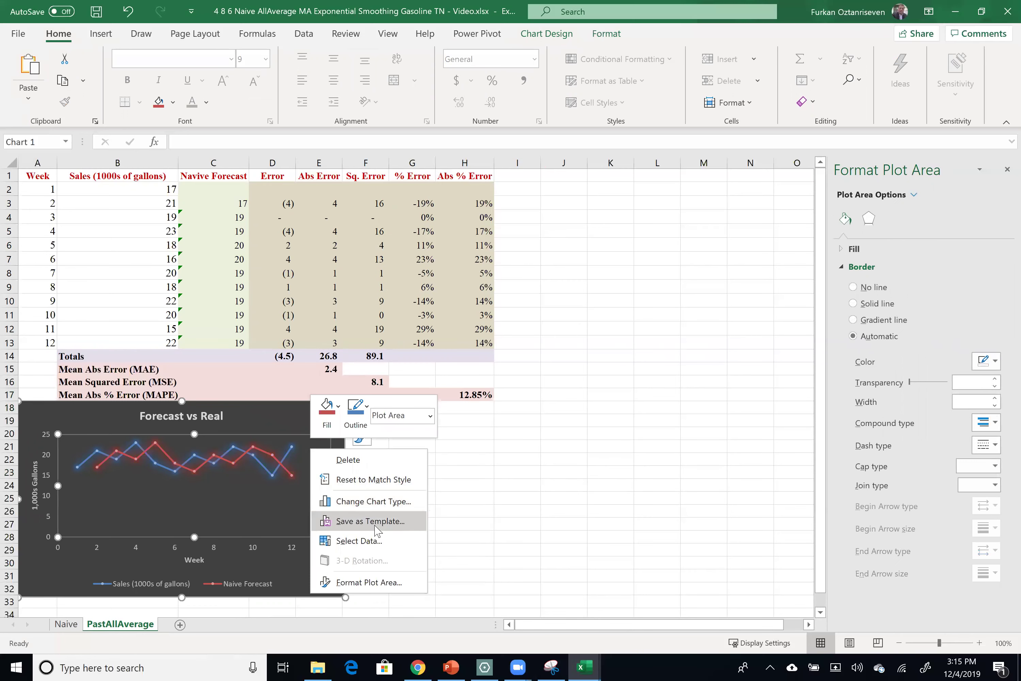
pyautogui.click(377, 541)
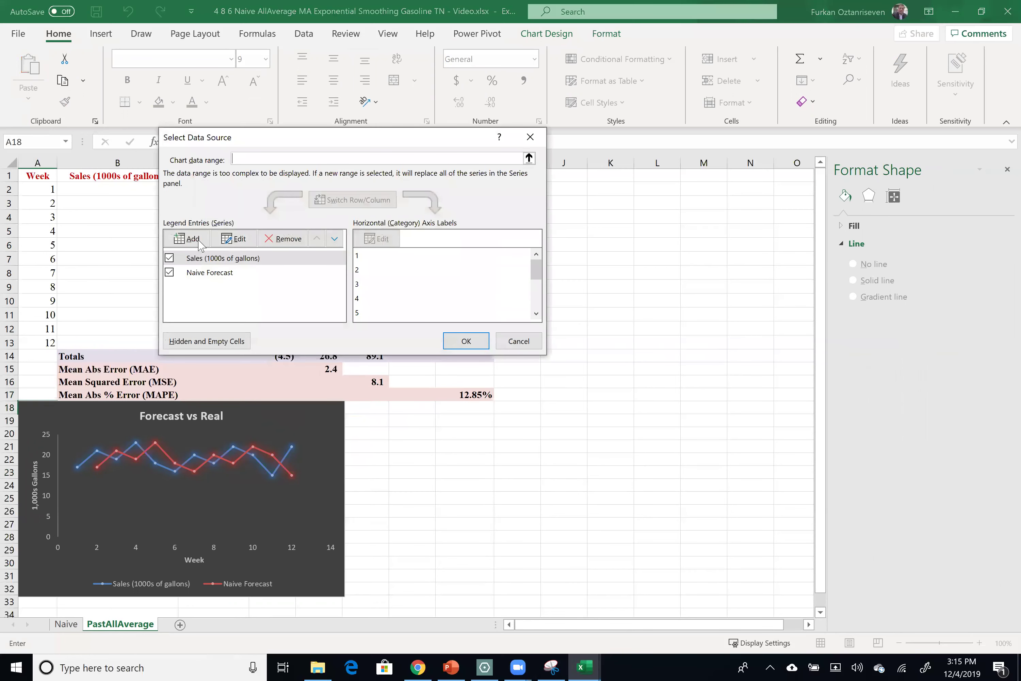
pyautogui.click(199, 274)
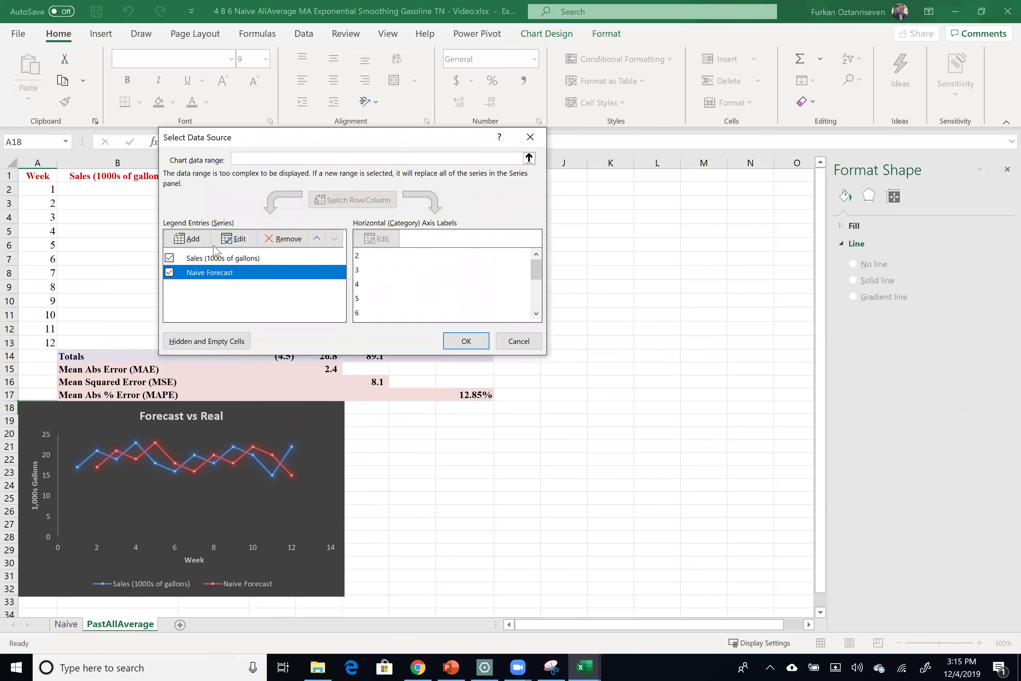
pyautogui.click(225, 242)
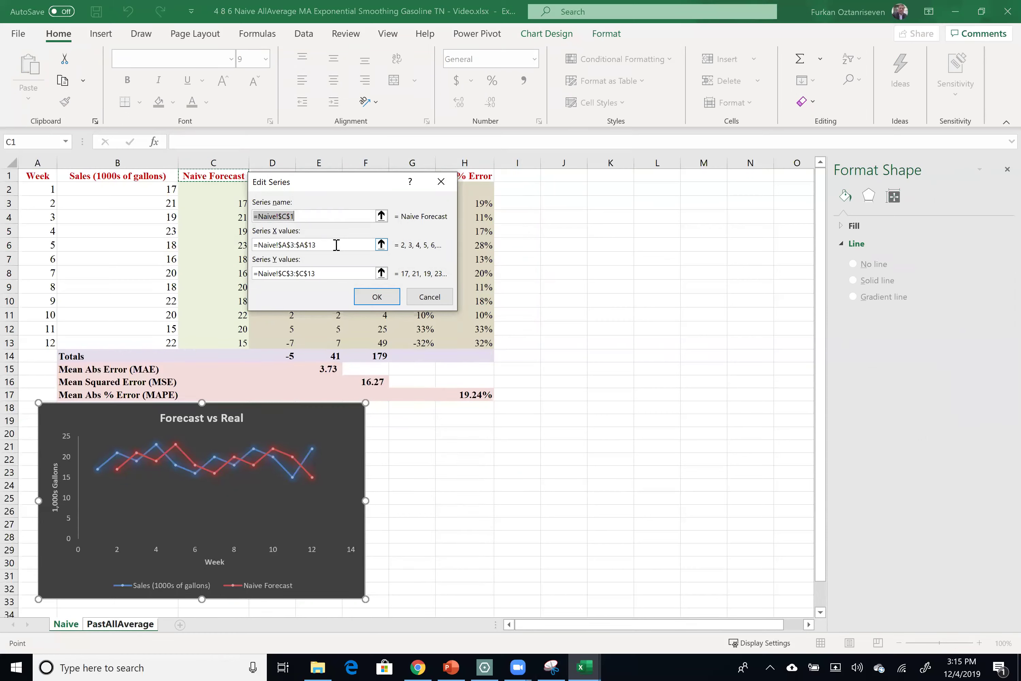
pyautogui.click(337, 274)
pyautogui.click(381, 273)
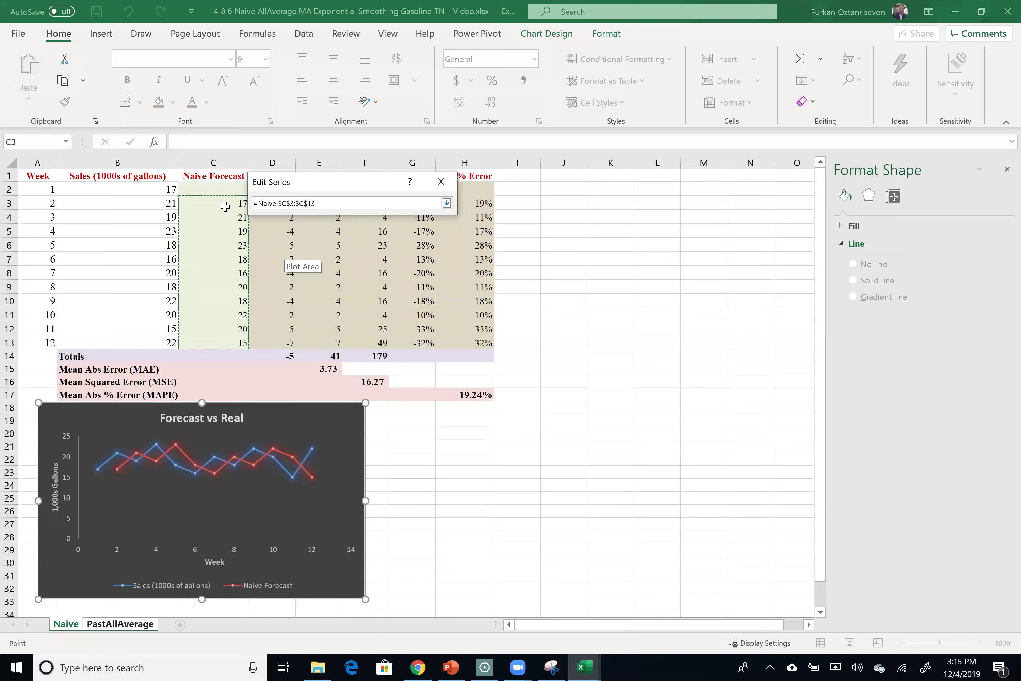
pyautogui.write('+')
pyautogui.click(132, 626)
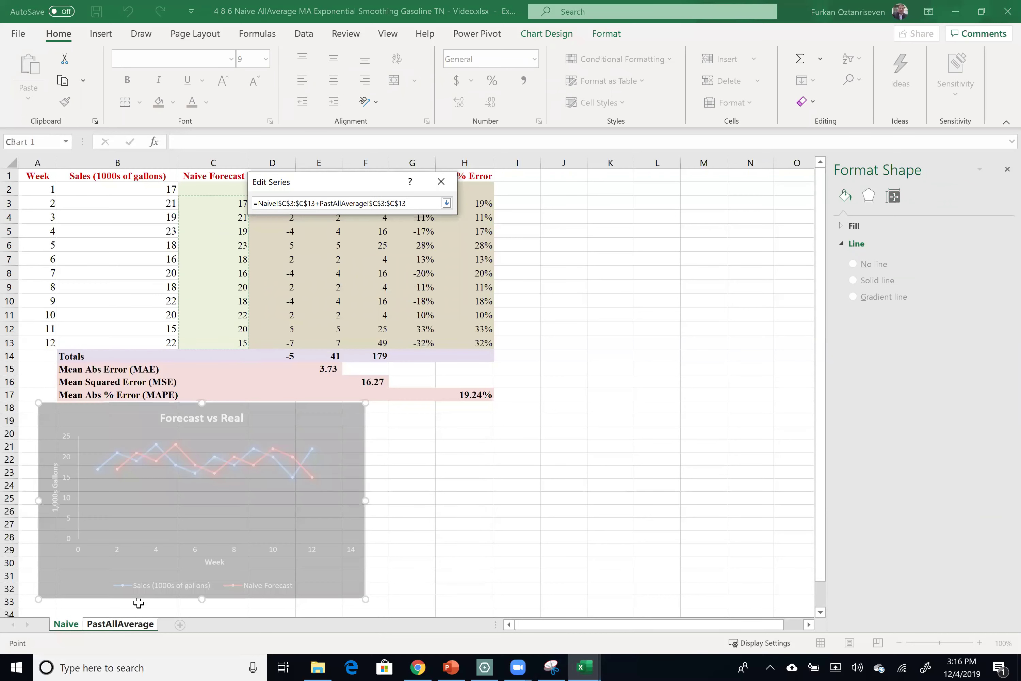
pyautogui.moveTo(210, 203); pyautogui.dragTo(197, 346)
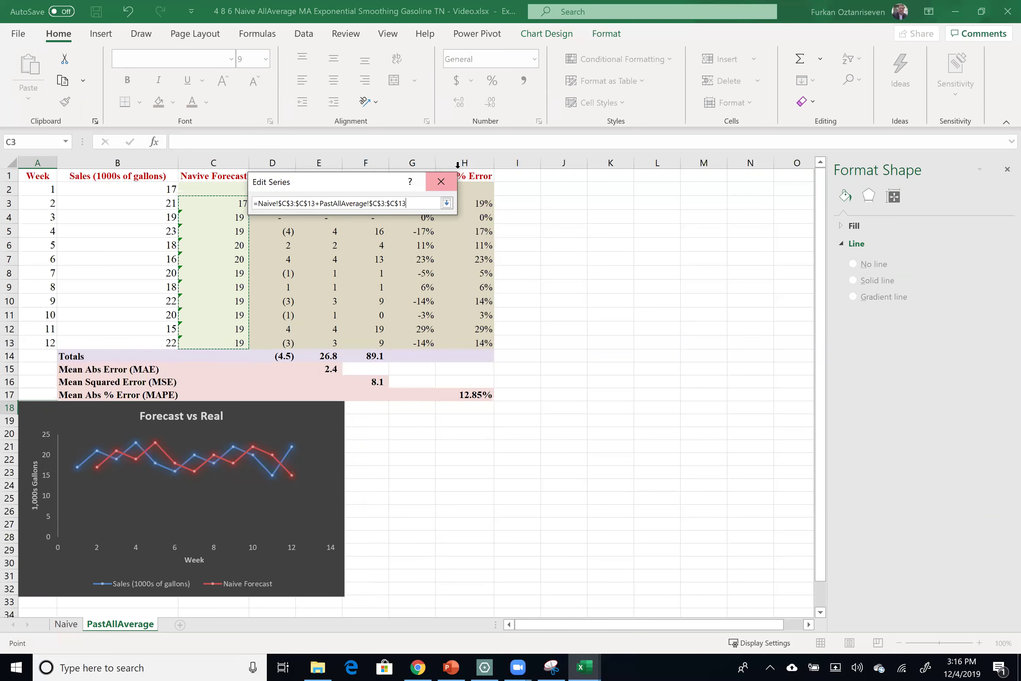
pyautogui.click(441, 181)
pyautogui.click(491, 412)
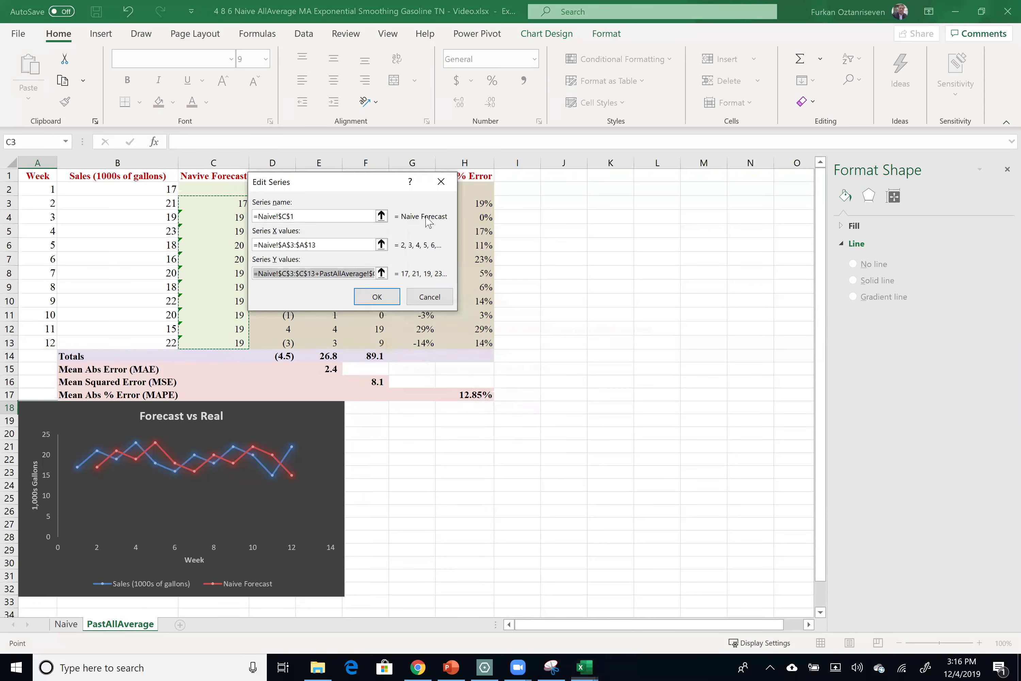
pyautogui.click(381, 217)
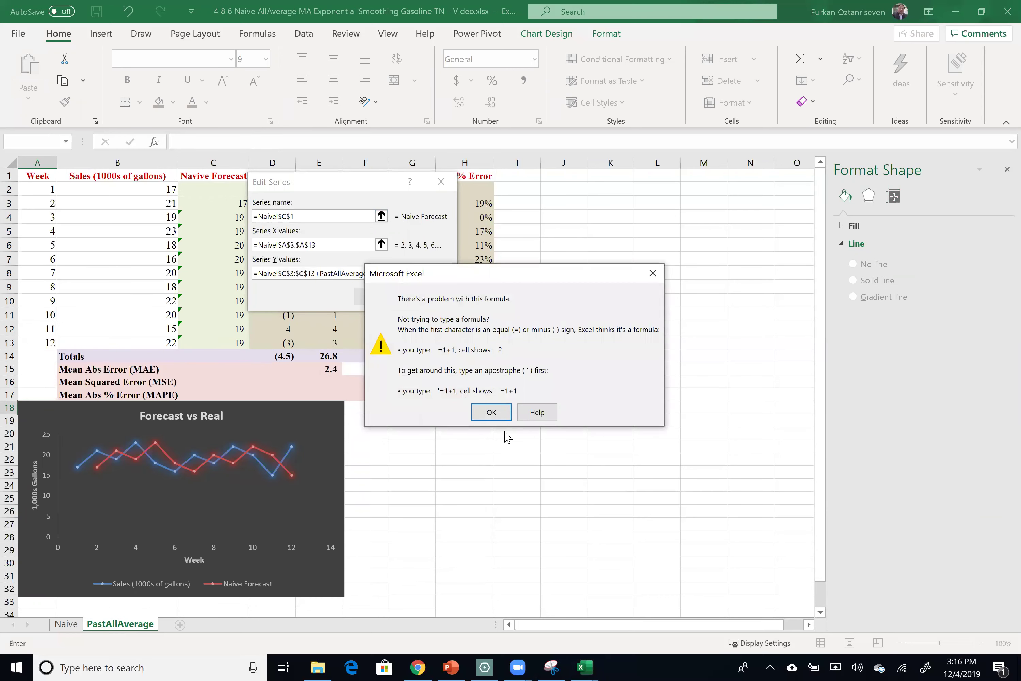
pyautogui.click(489, 410)
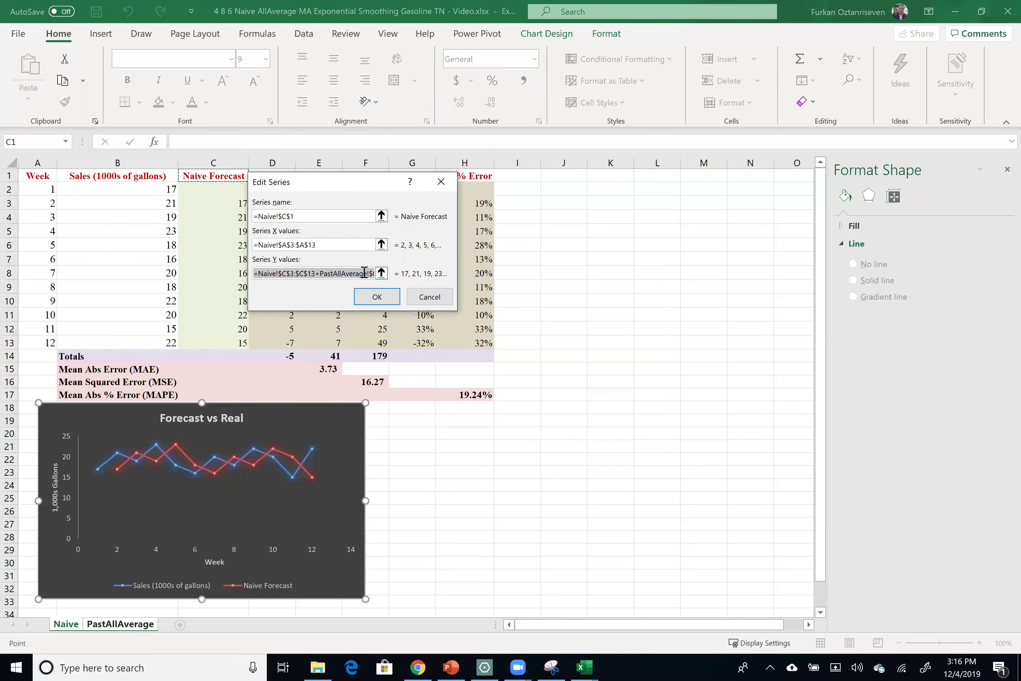
# Step: Replace the forecast series' Y values with the range C3:C13 of the PastAllAverage sheet
pyautogui.press('BackSpace')
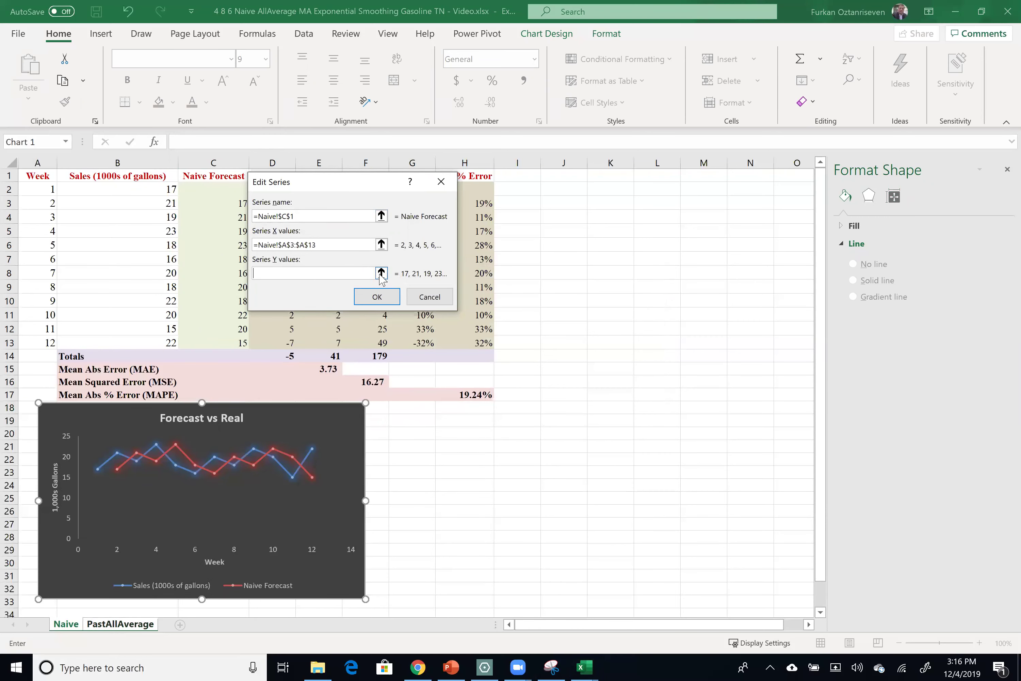
pyautogui.click(381, 273)
pyautogui.click(117, 625)
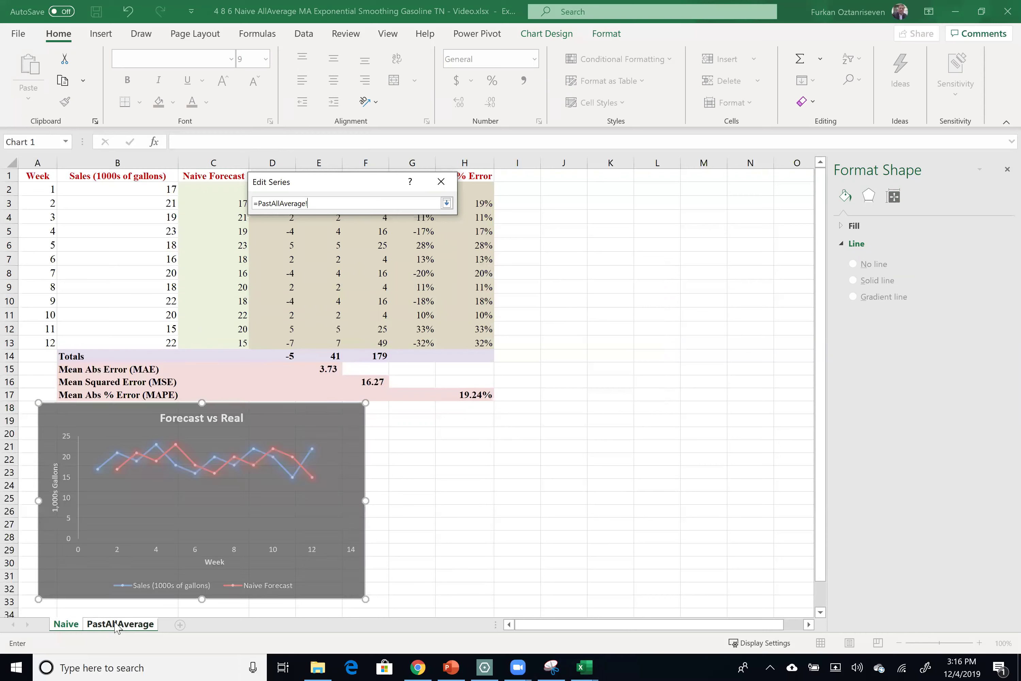
pyautogui.moveTo(218, 205); pyautogui.dragTo(212, 336)
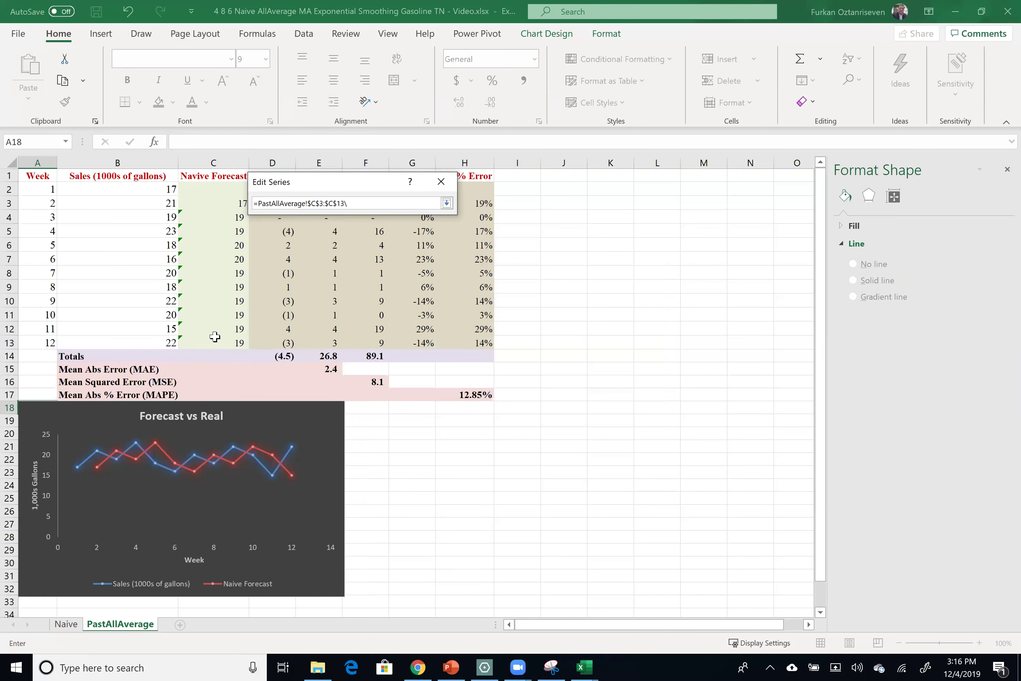
pyautogui.press('Return')
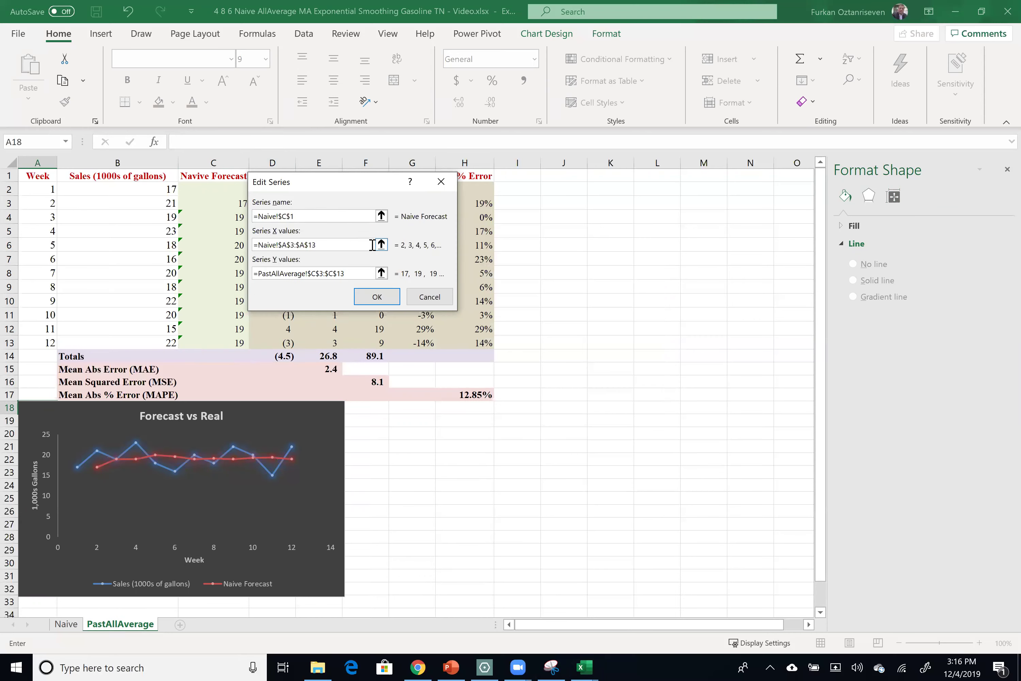
# Step: Set the forecast series' X values to the weeks in A3:A13 of the PastAllAverage sheet
pyautogui.click(381, 245)
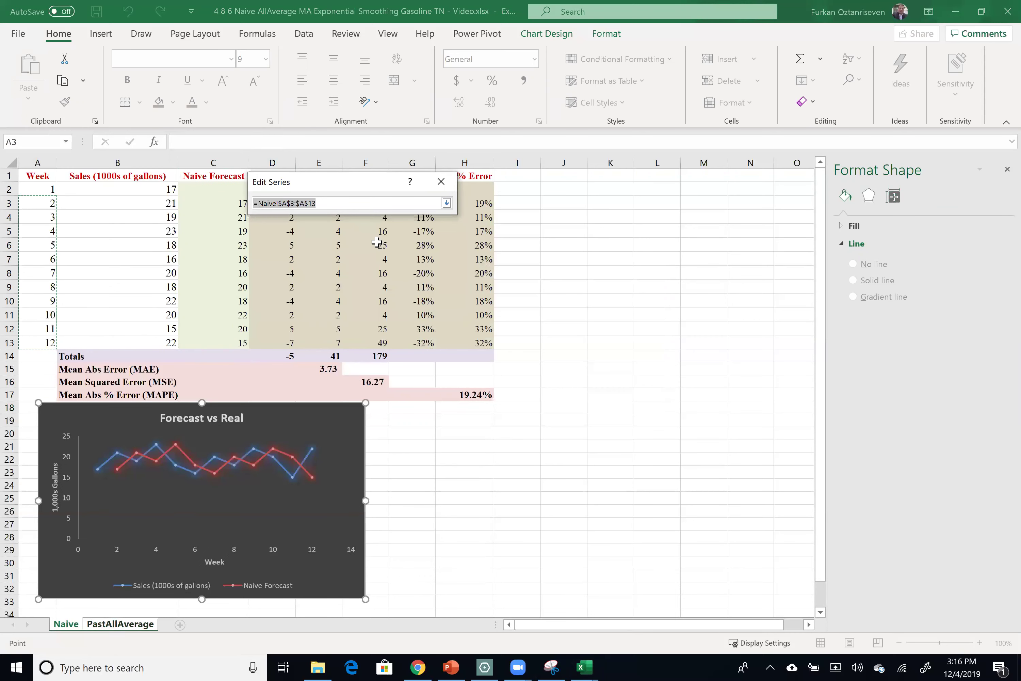
pyautogui.click(132, 625)
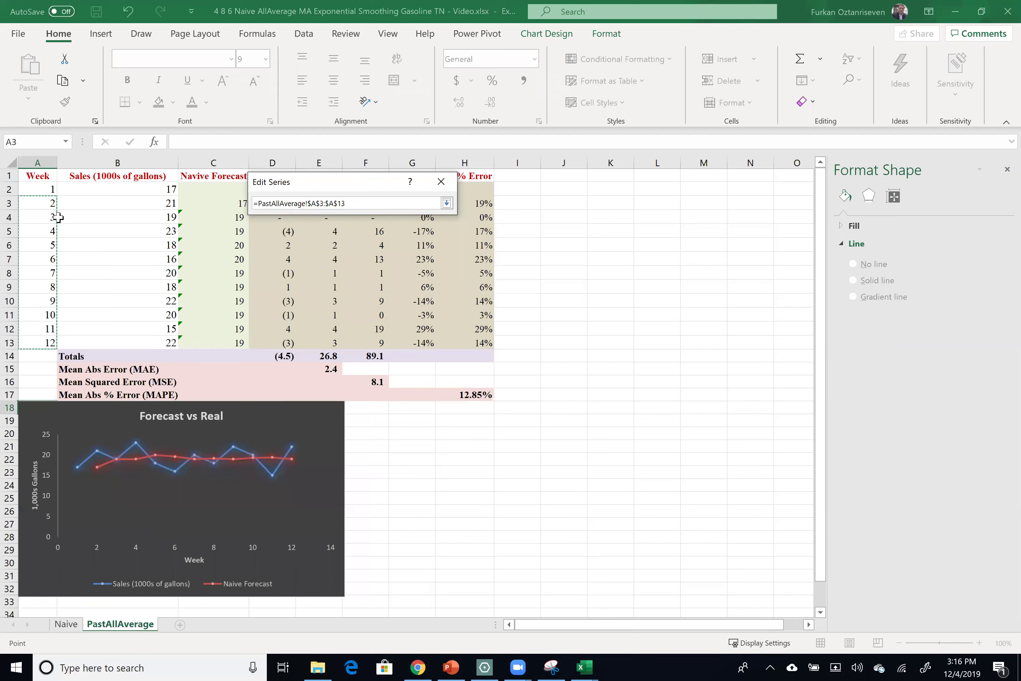
pyautogui.moveTo(50, 196); pyautogui.dragTo(20, 348)
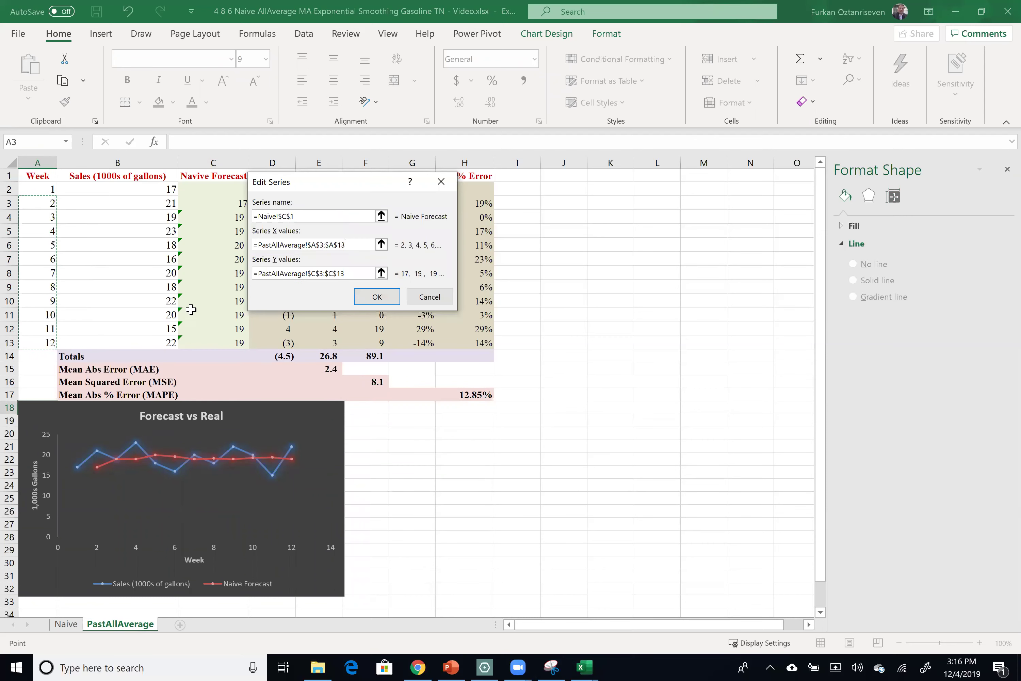
# Step: Link the forecast series' name to cell C1 of the PastAllAverage sheet and apply the chart's data source changes
pyautogui.click(381, 217)
pyautogui.click(120, 623)
pyautogui.click(214, 176)
pyautogui.click(446, 202)
pyautogui.click(377, 303)
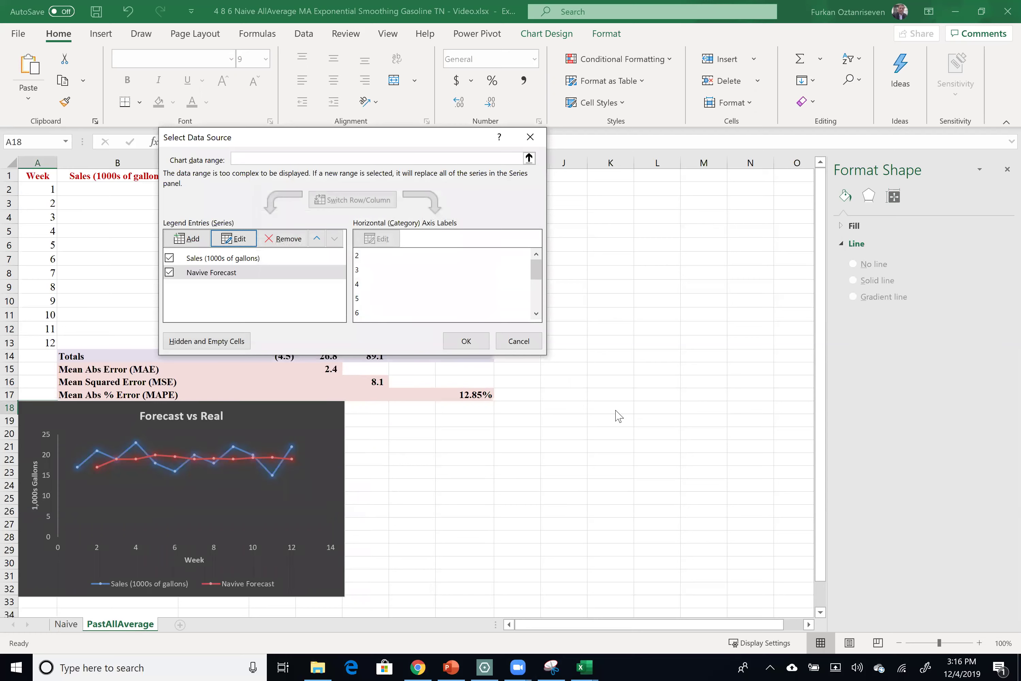
pyautogui.click(463, 337)
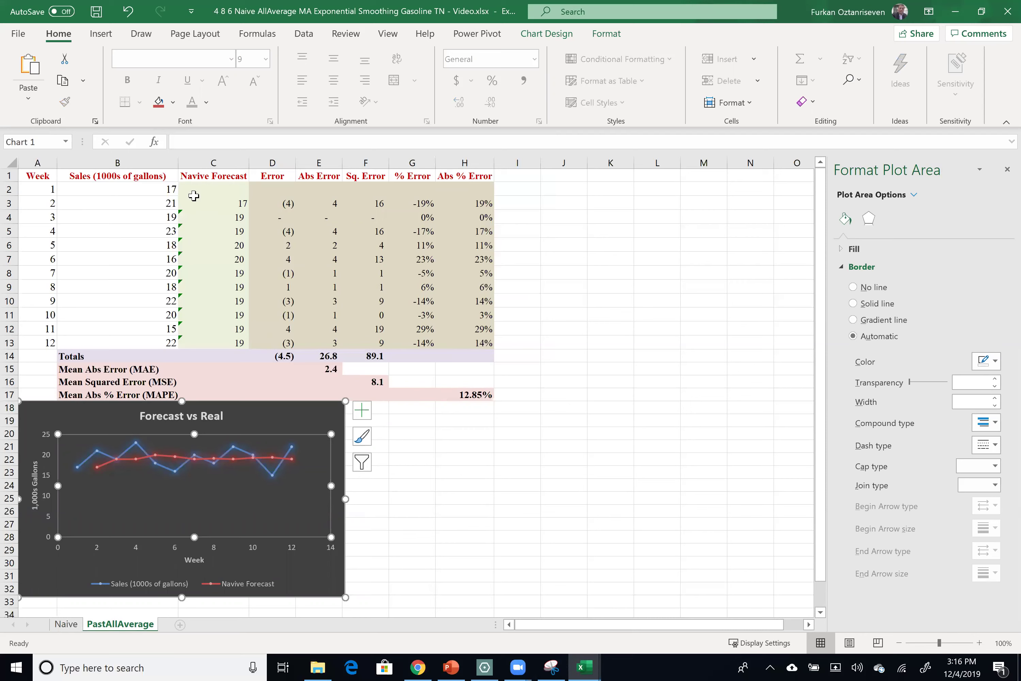
# Step: Change the header in C1 to "AllAverage Forecast" and fit column C's width to its contents
pyautogui.click(206, 176)
pyautogui.doubleClick(206, 175)
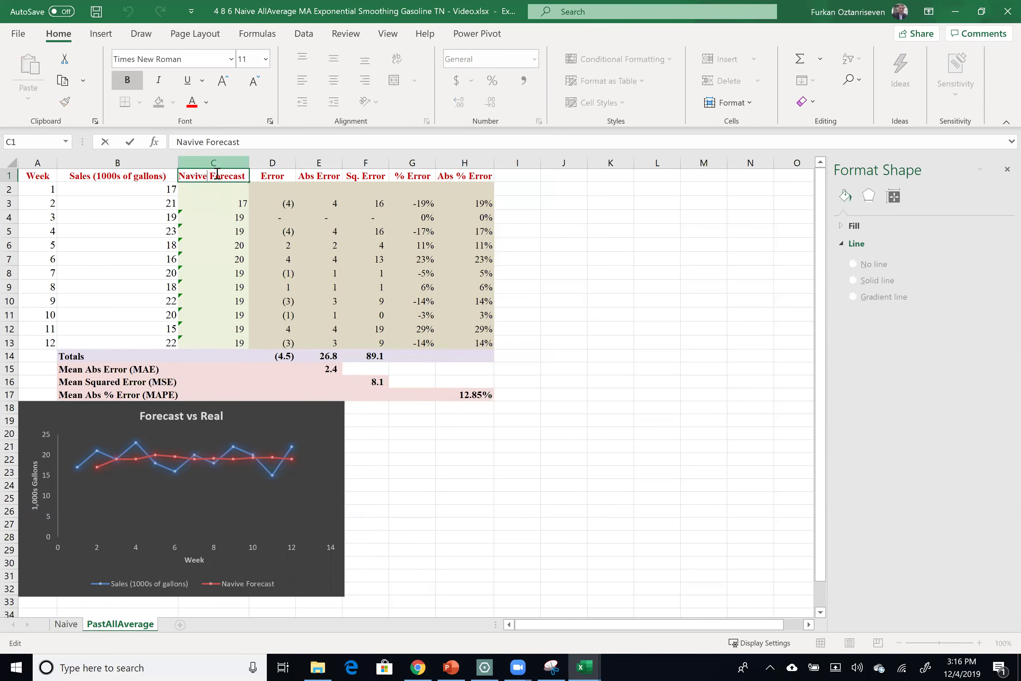
pyautogui.hotkey('shift', 'Home')
pyautogui.write('AllAverage')
pyautogui.press('Tab')
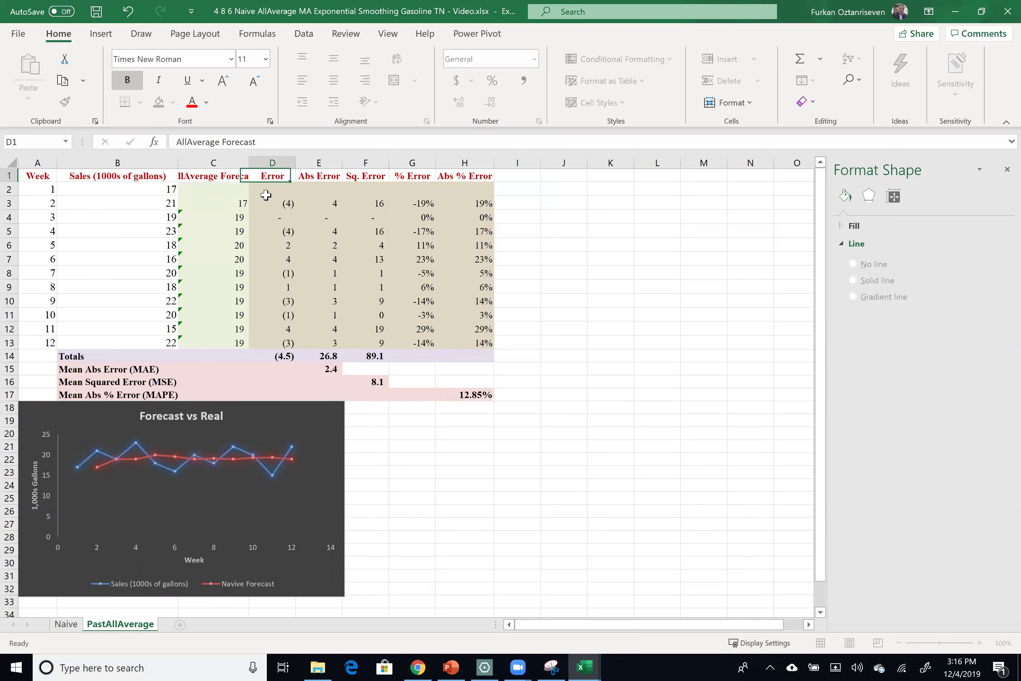
pyautogui.doubleClick(249, 162)
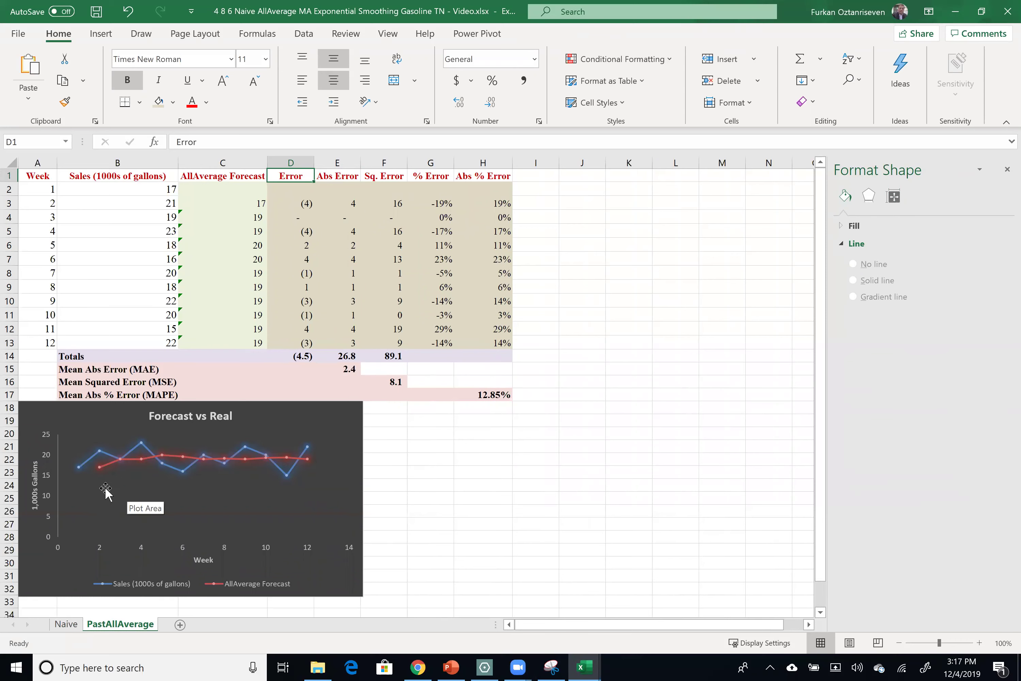
# Step: Compare the forecast chart and MAPE on the Naive sheet with those on the PastAllAverage sheet
pyautogui.click(64, 626)
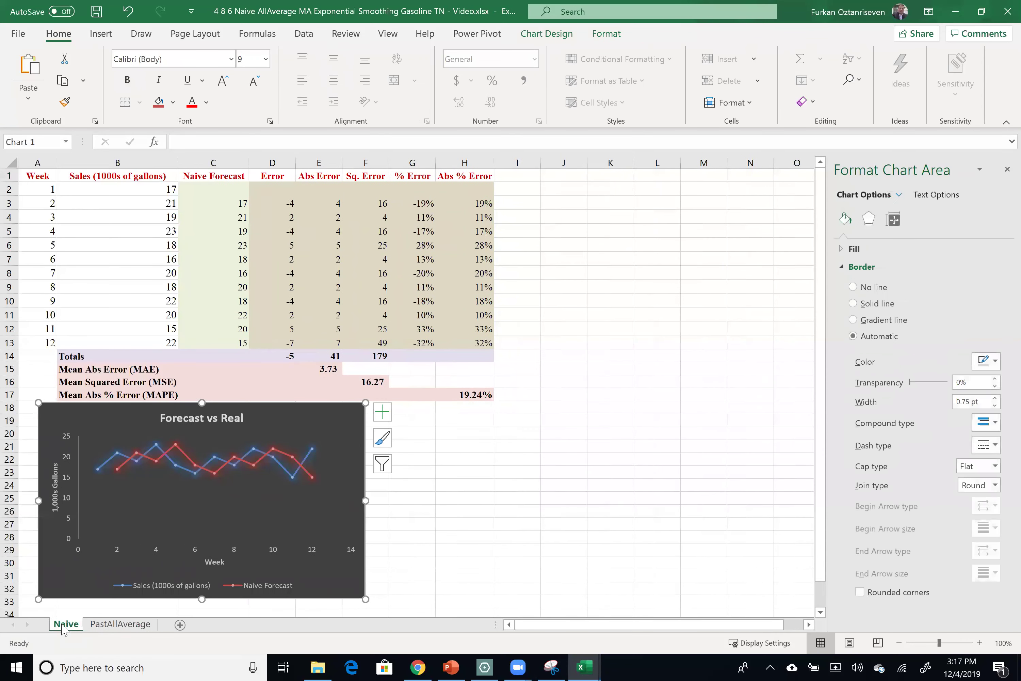
pyautogui.click(104, 626)
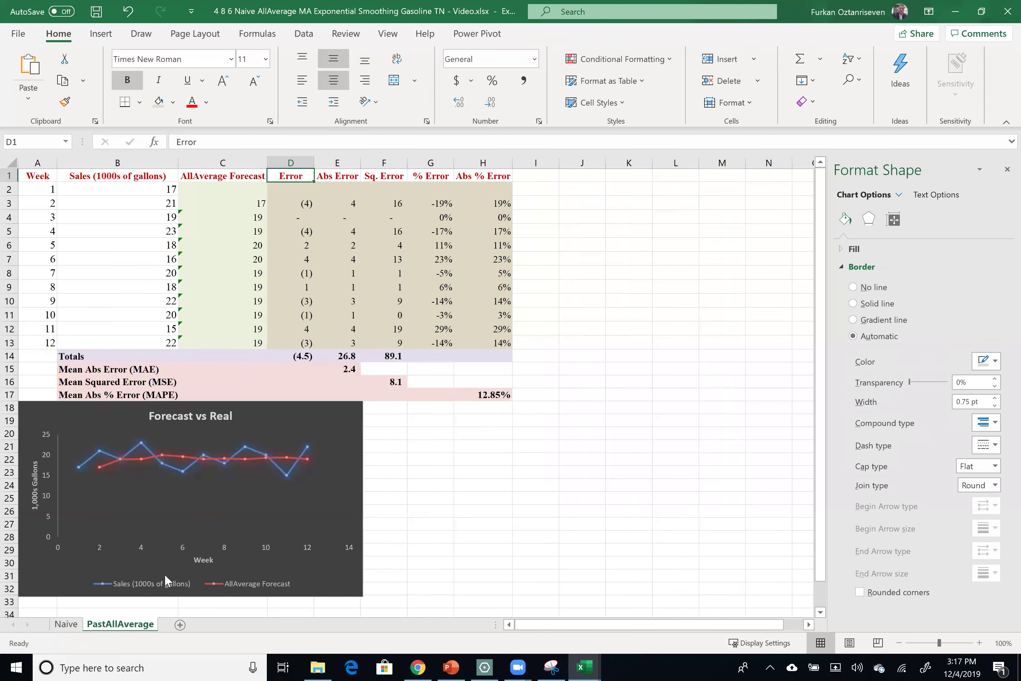
pyautogui.click(473, 395)
pyautogui.doubleClick(468, 396)
pyautogui.click(529, 447)
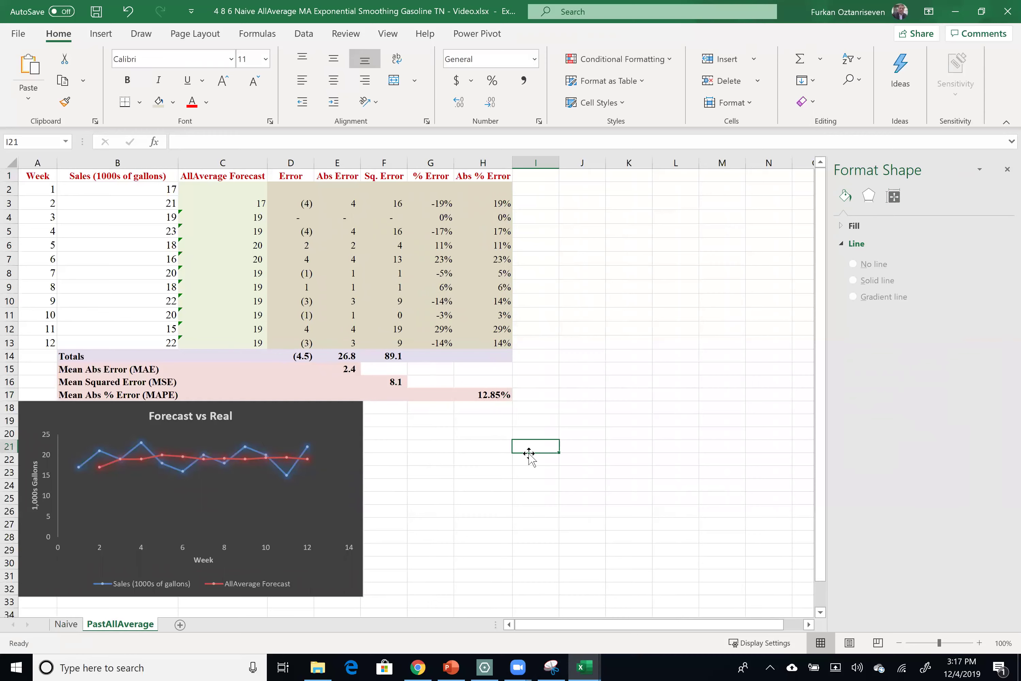